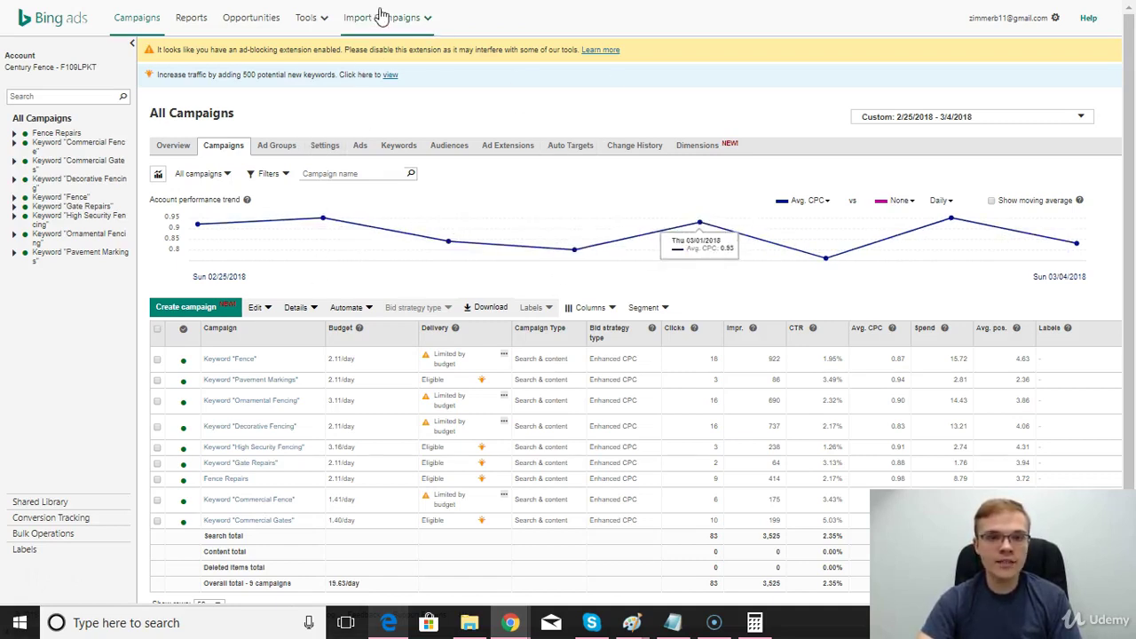
Step: Open the Keyword Planner, dismiss the What's New notice, and expand the keyword search by phrase, website, or category
left_click(325, 27)
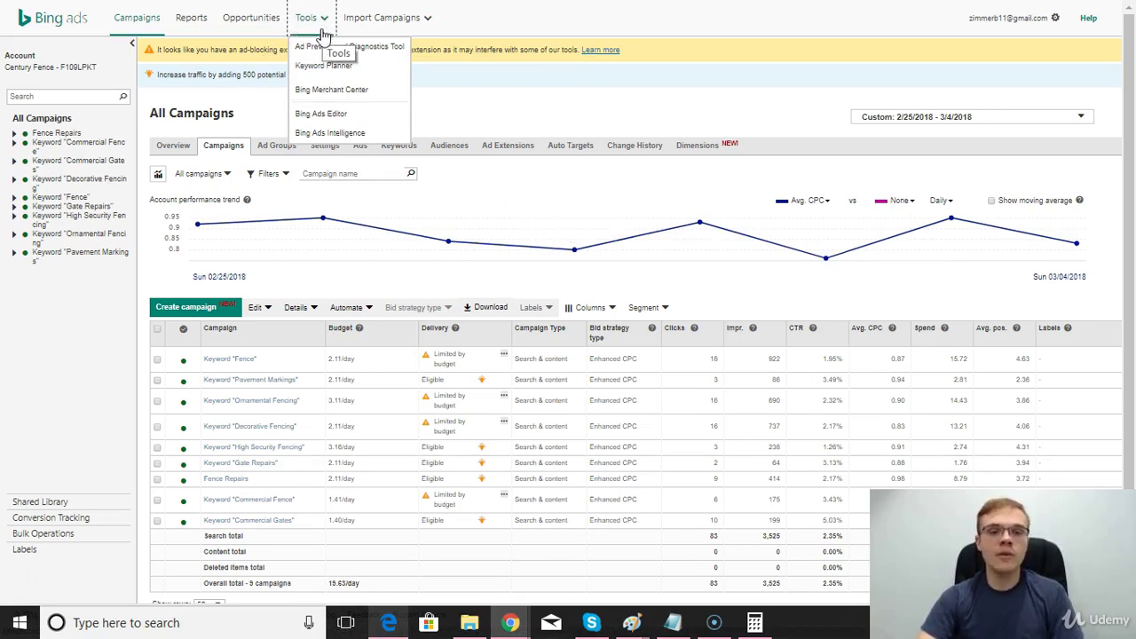
left_click(325, 67)
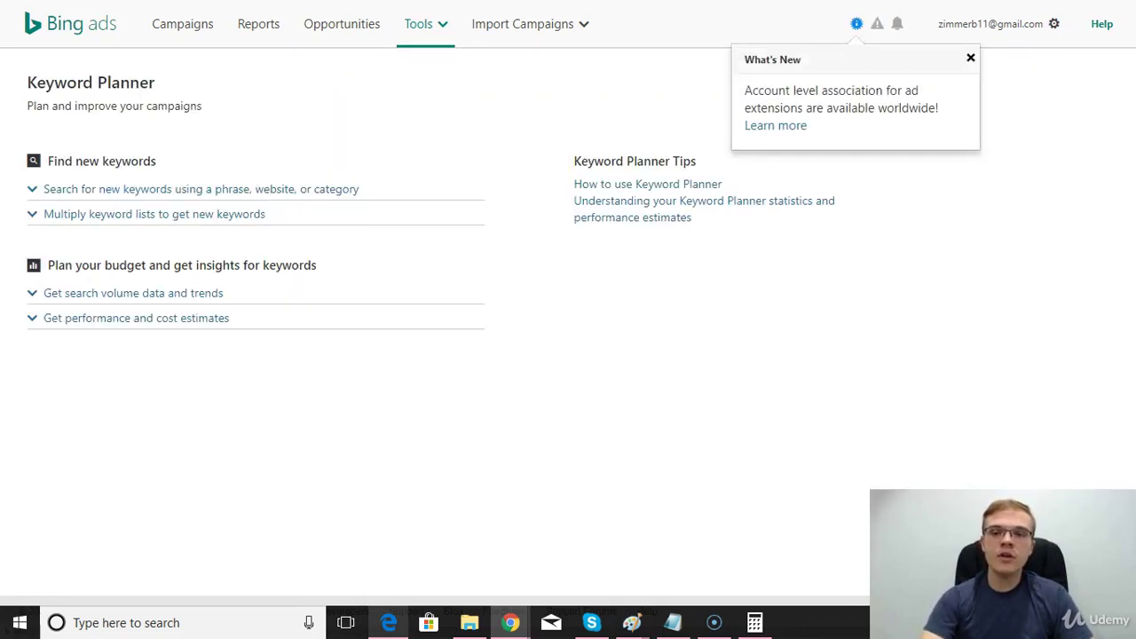
left_click(971, 60)
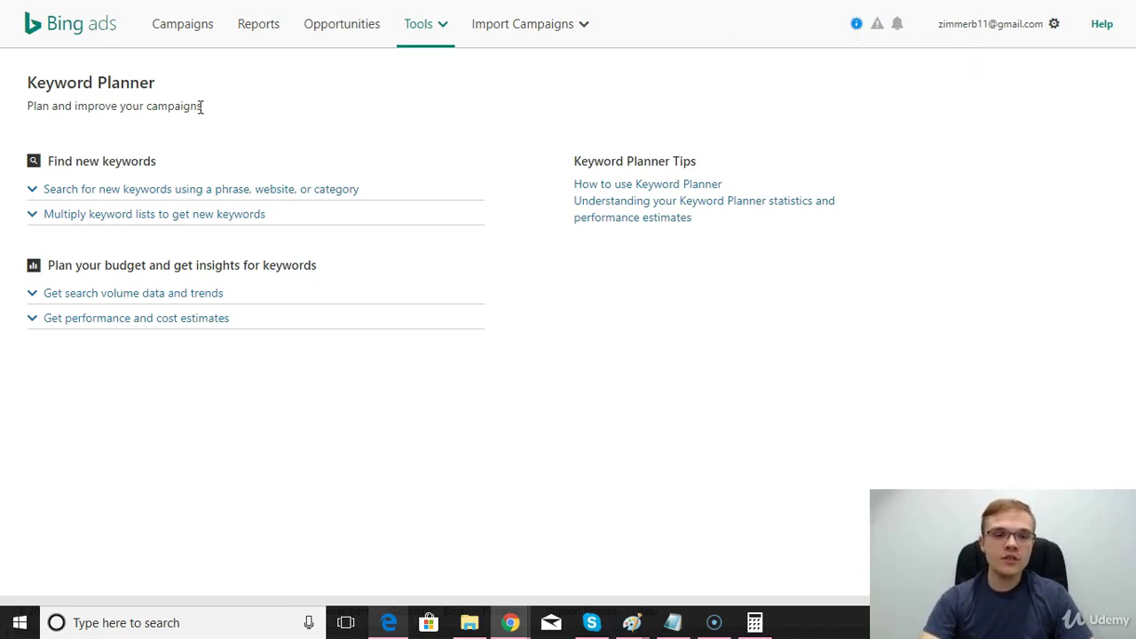
right_click(305, 193)
key("Escape")
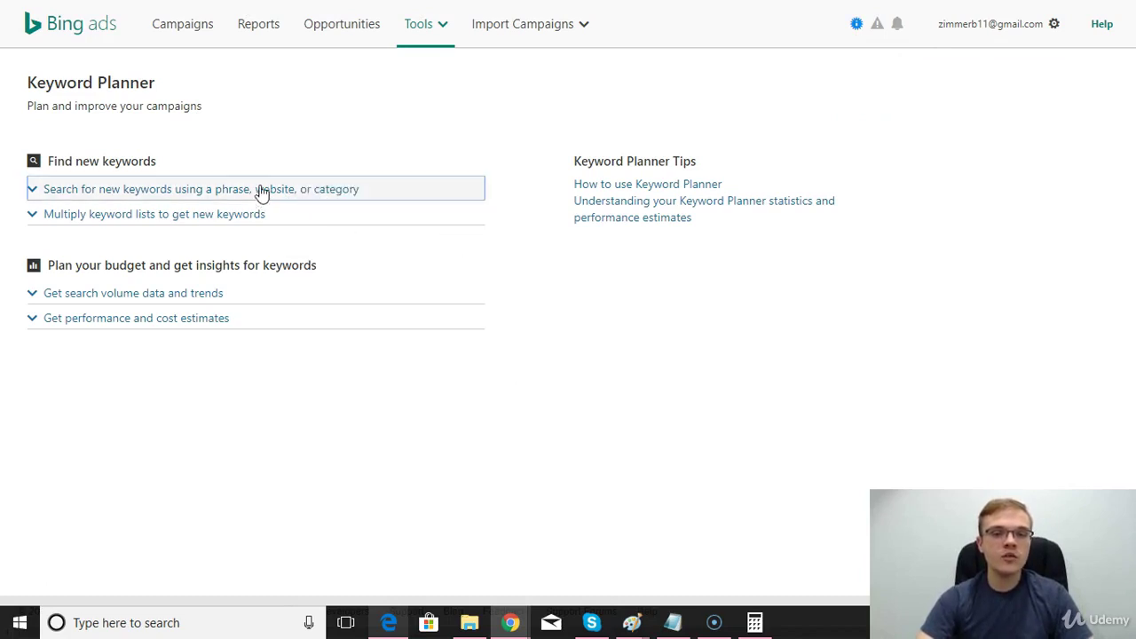
left_click(262, 190)
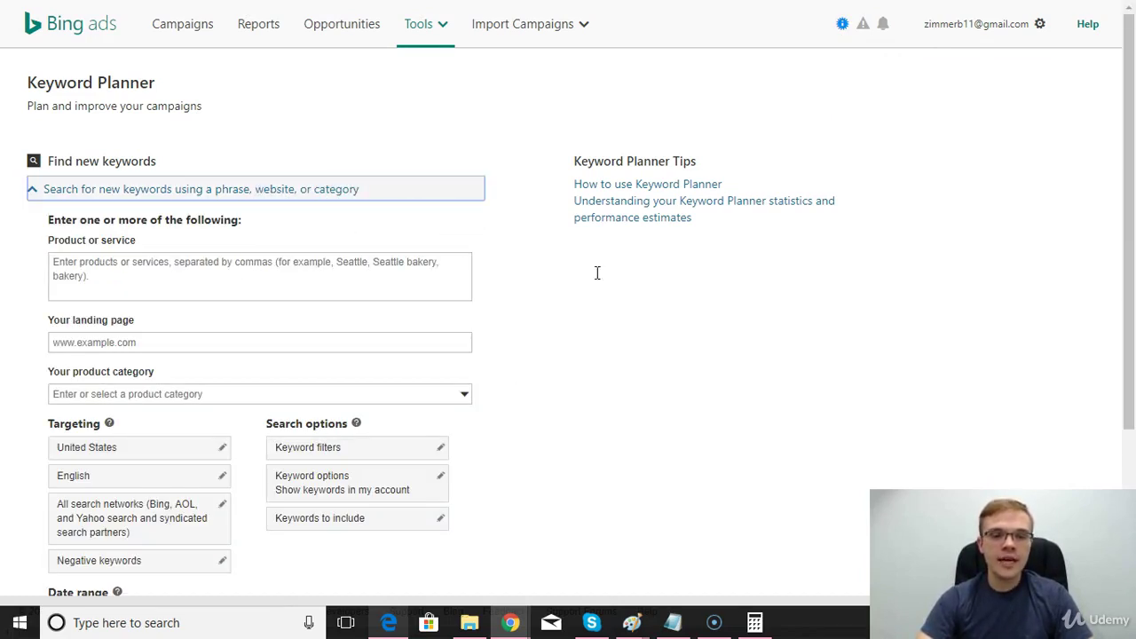
Step: Enter "bikes for sale" as the product or service and get keyword suggestions for it
scroll(1128, 279, "down", 2)
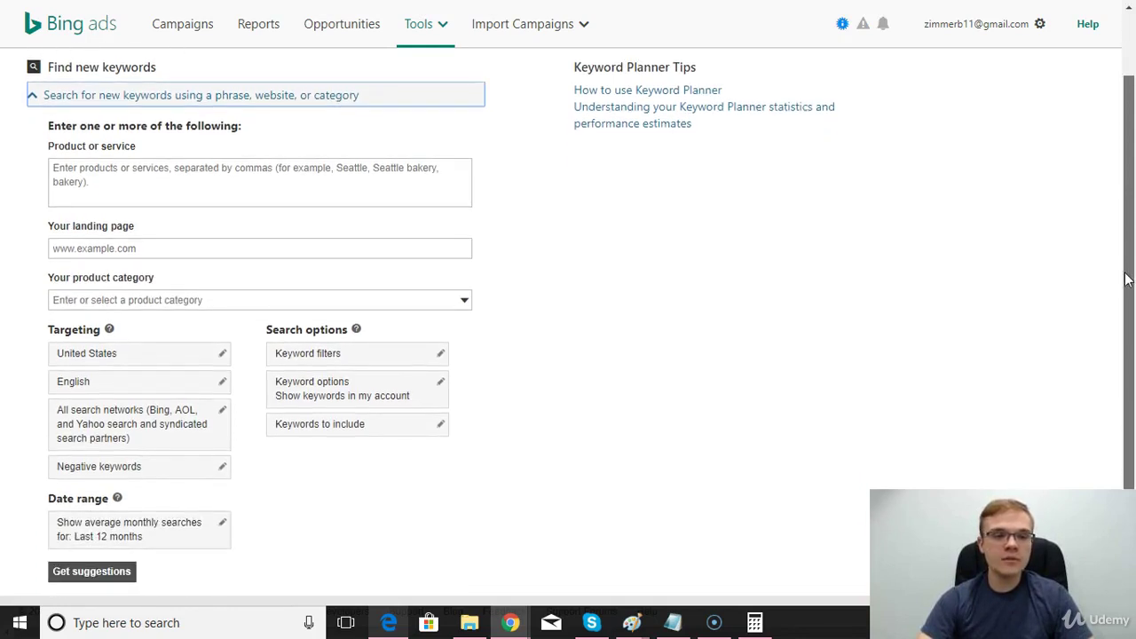
left_click(176, 183)
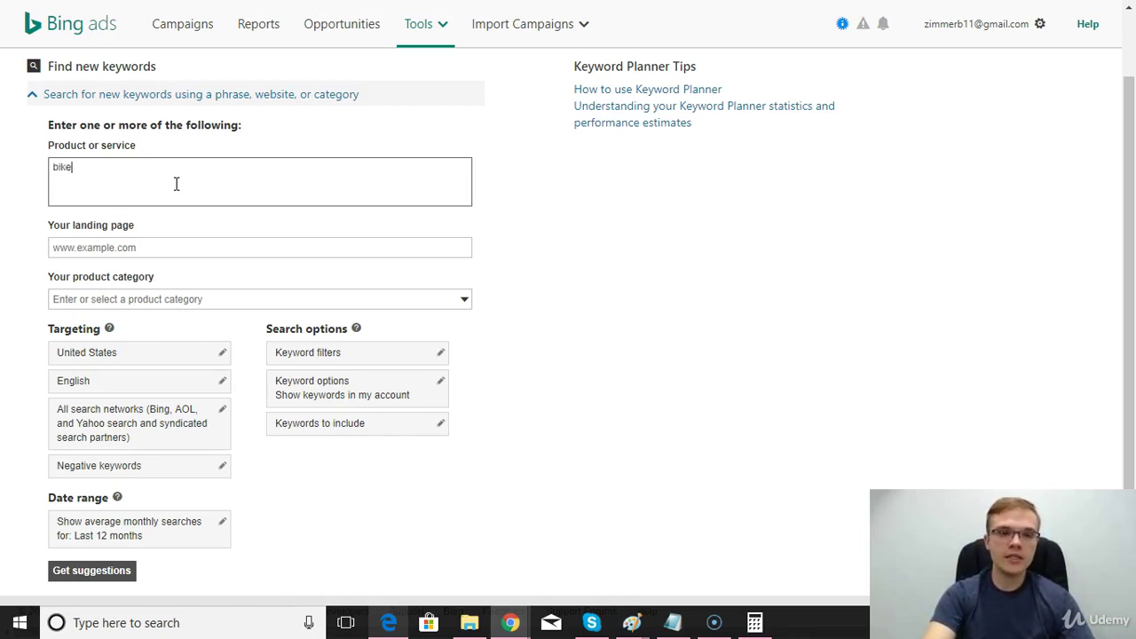
type("e")
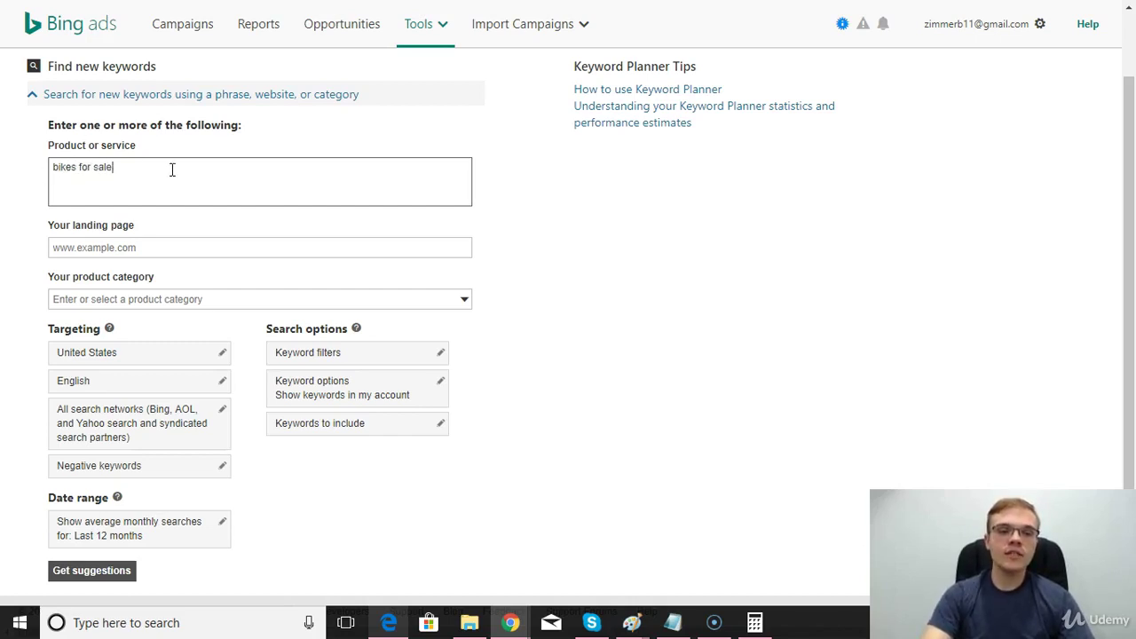
left_click_drag(173, 169, 35, 163)
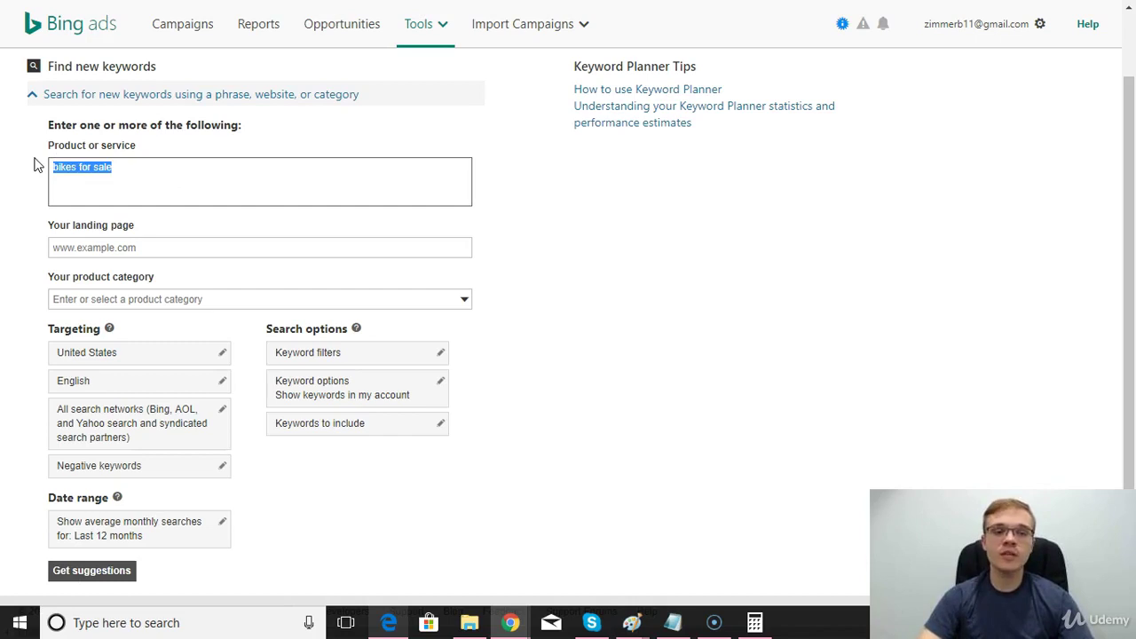
left_click(81, 168)
left_click_drag(78, 169, 38, 172)
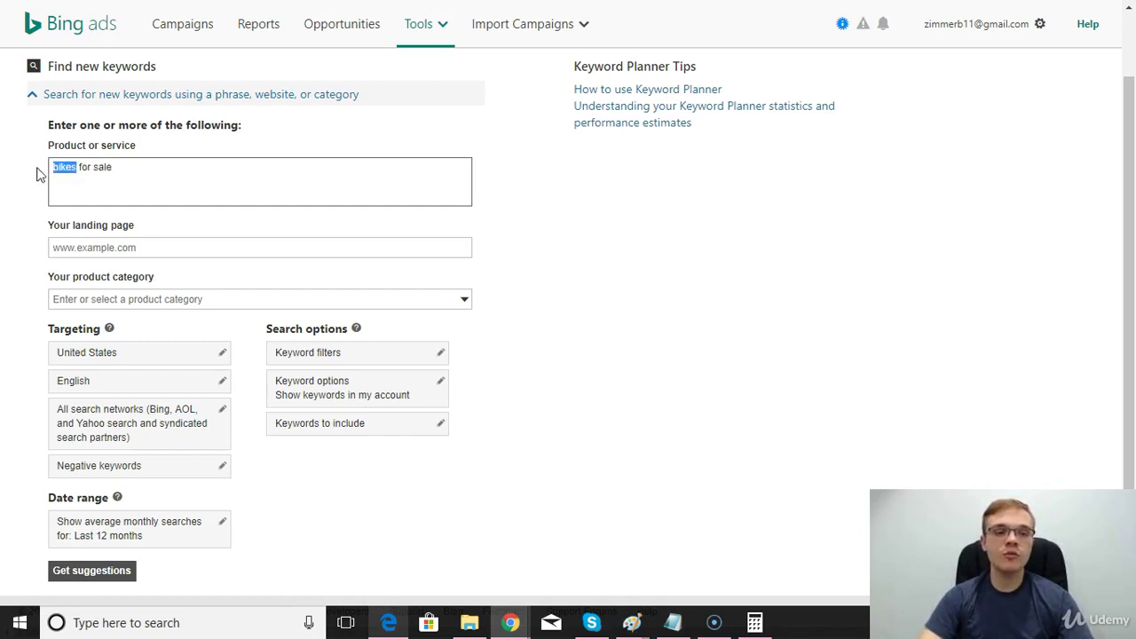
left_click(187, 179)
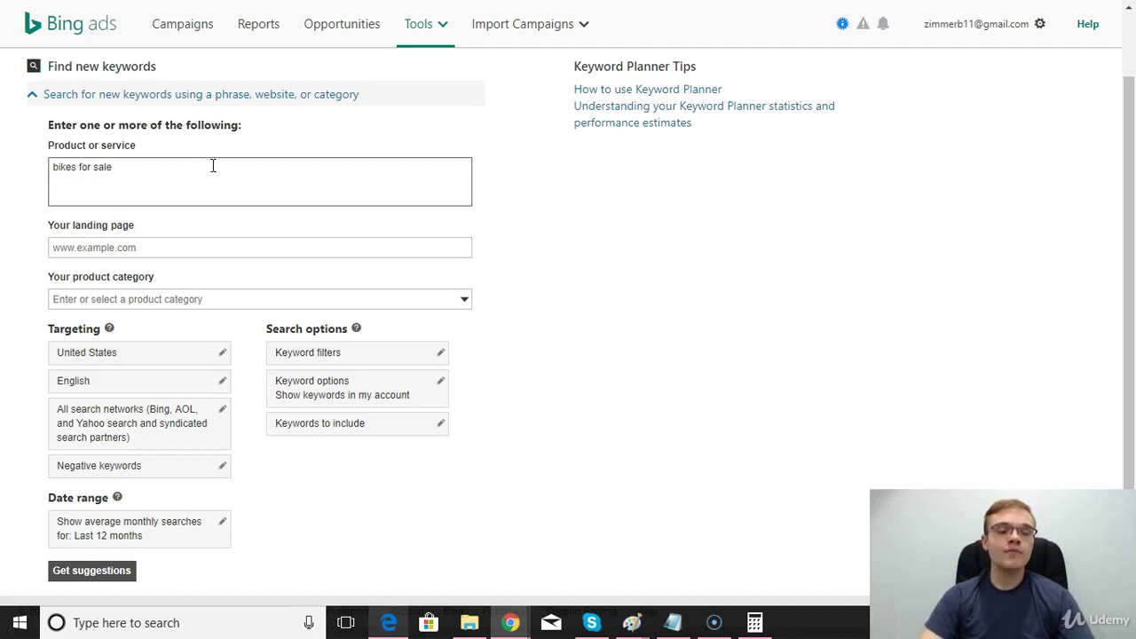
left_click(111, 570)
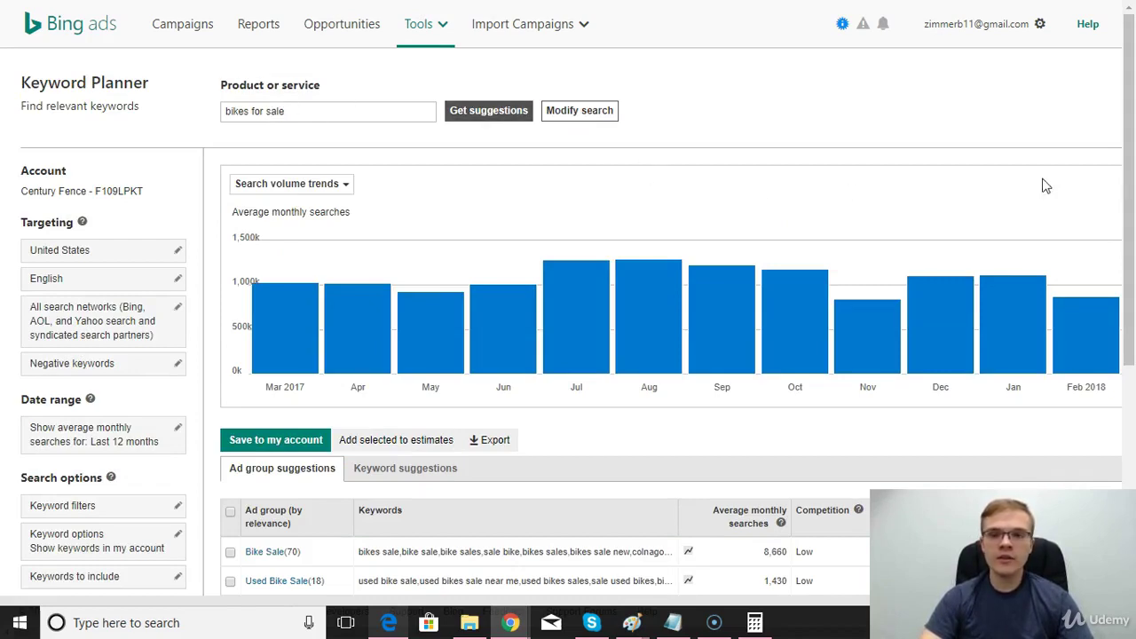
Step: Review the ad group suggestions for "bikes for sale", comparing average monthly searches, competition and suggested bids
scroll(1132, 215, "down", 1)
left_click_drag(1132, 215, 1134, 370)
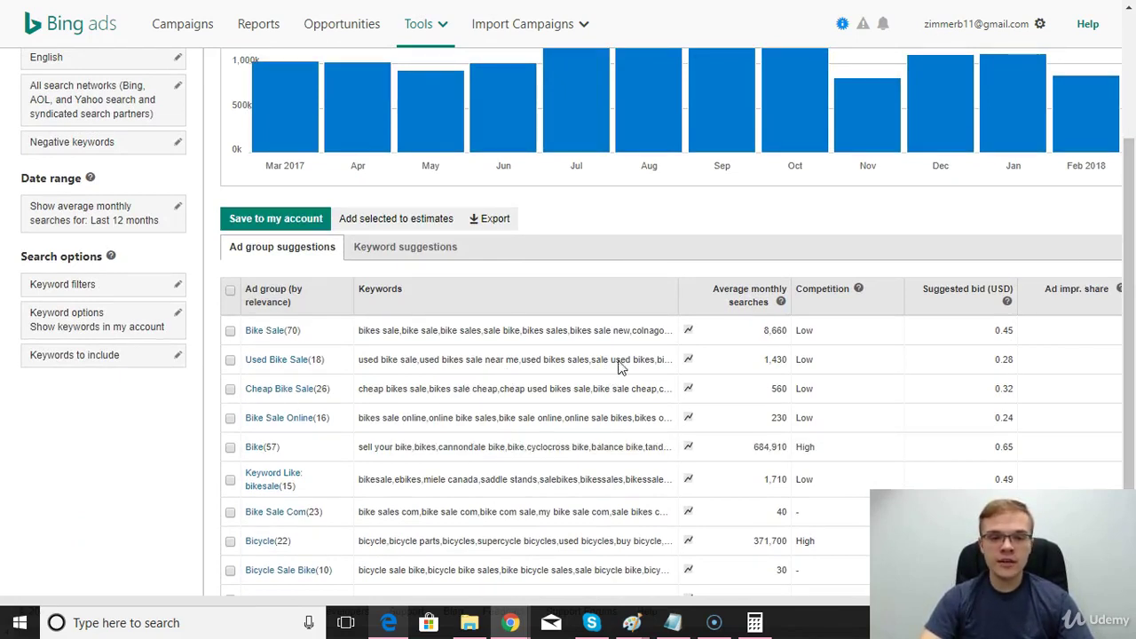
left_click_drag(1132, 367, 1126, 389)
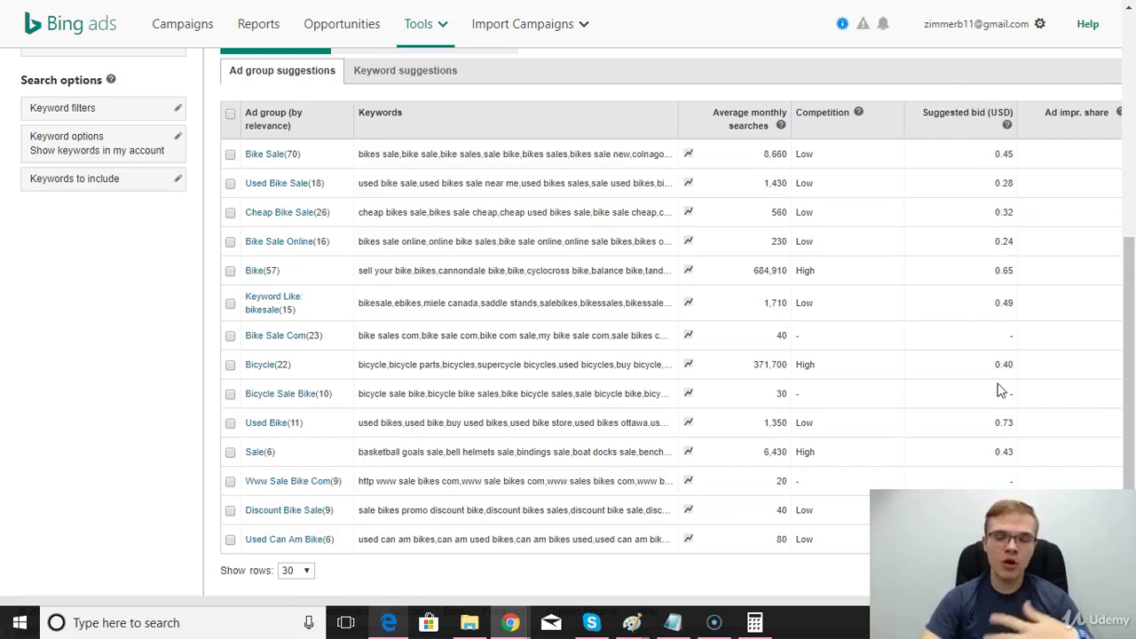
scroll(1134, 401, "down", 1)
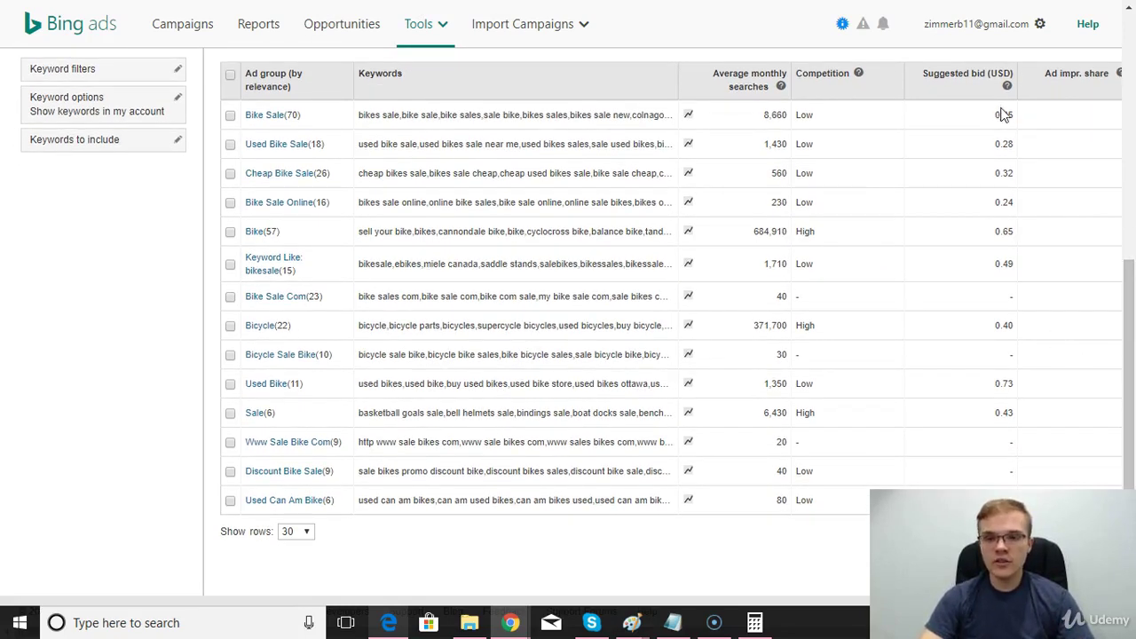
left_click_drag(1000, 112, 1060, 320)
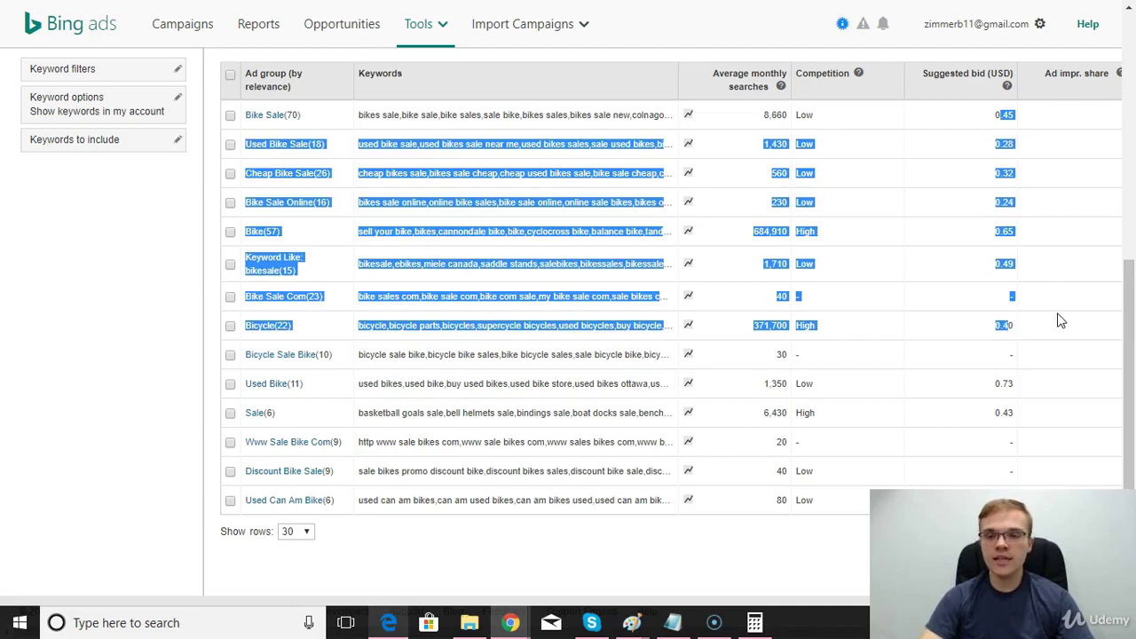
left_click(1061, 321)
scroll(1052, 302, "up", 2)
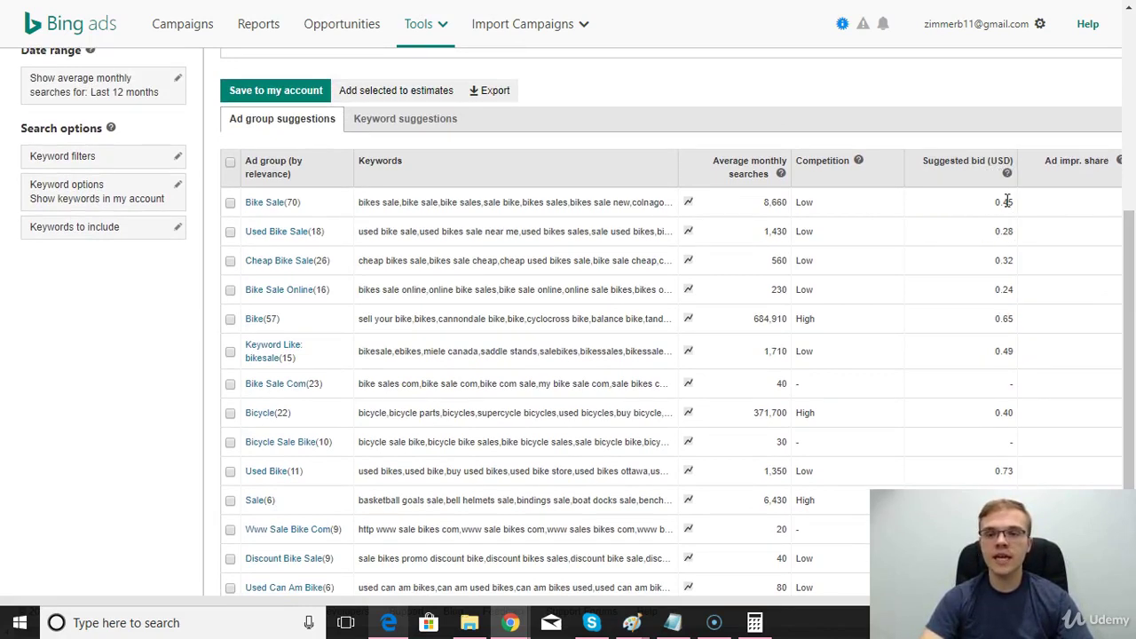
mouse_move(995, 203)
left_mouse_down()
mouse_move(994, 468)
mouse_move(998, 202)
left_mouse_up()
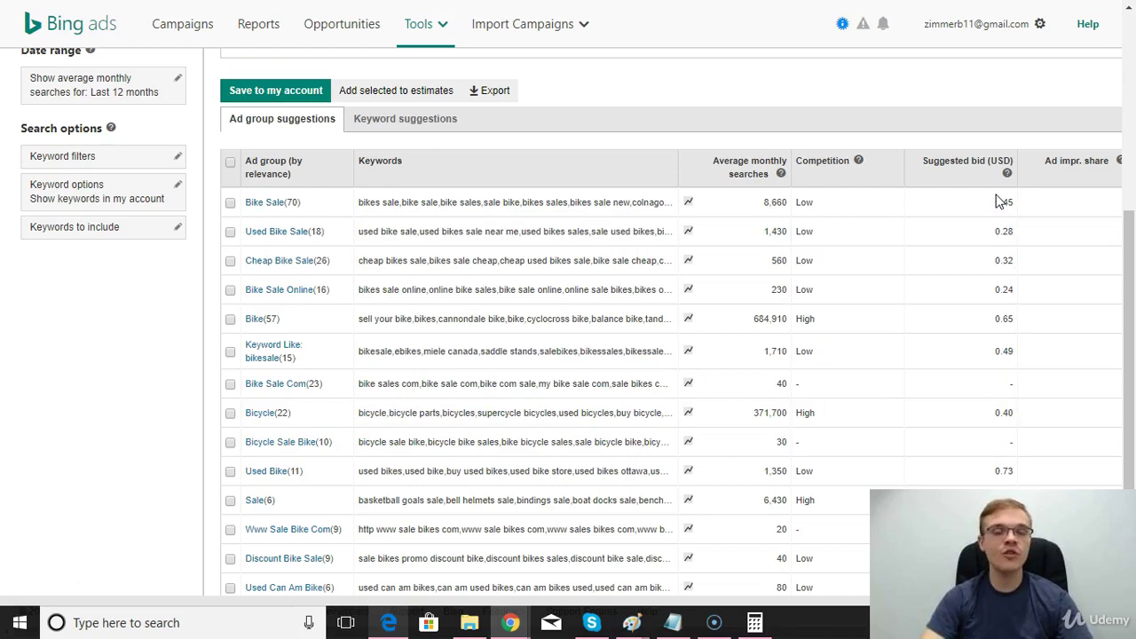
left_click_drag(1133, 258, 1132, 322)
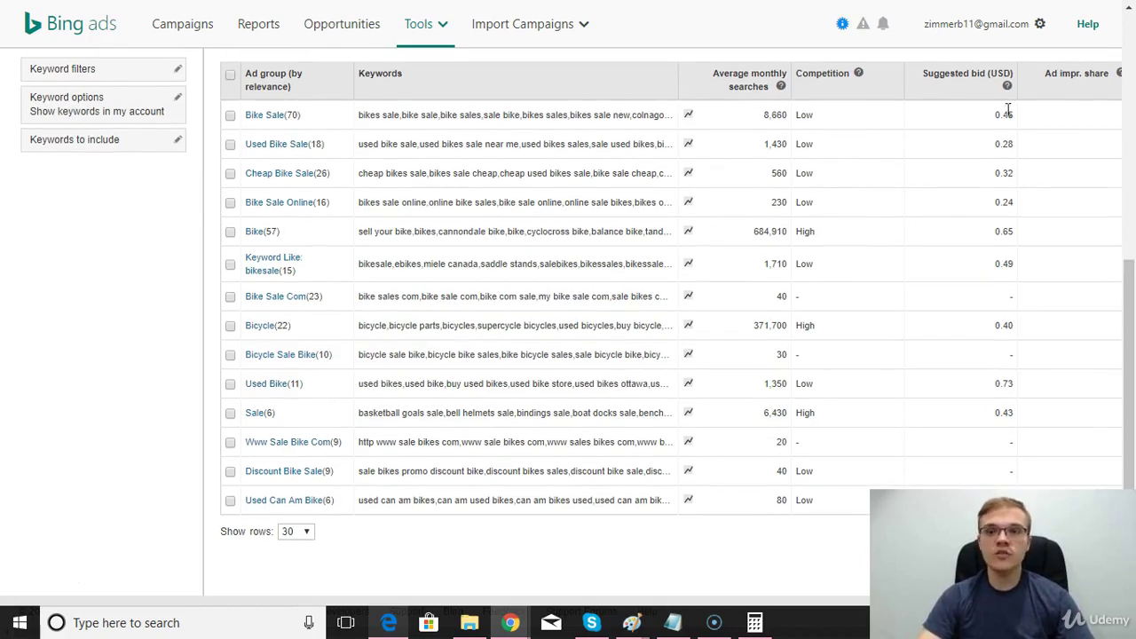
left_click_drag(1001, 115, 1021, 412)
left_click(1034, 237)
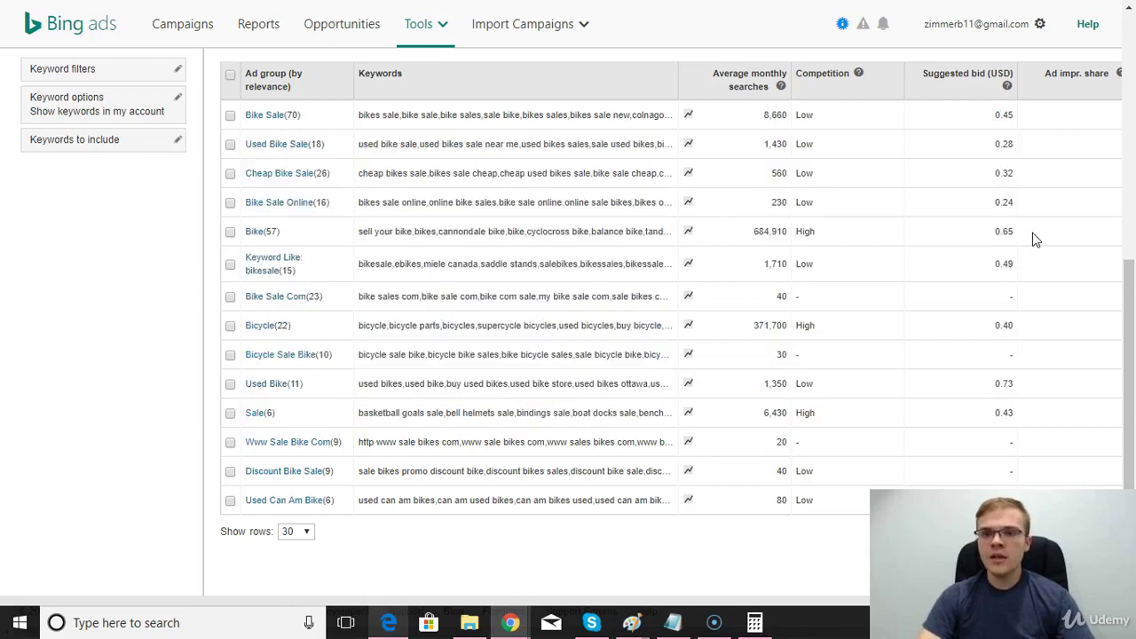
scroll(1058, 237, "up", 1)
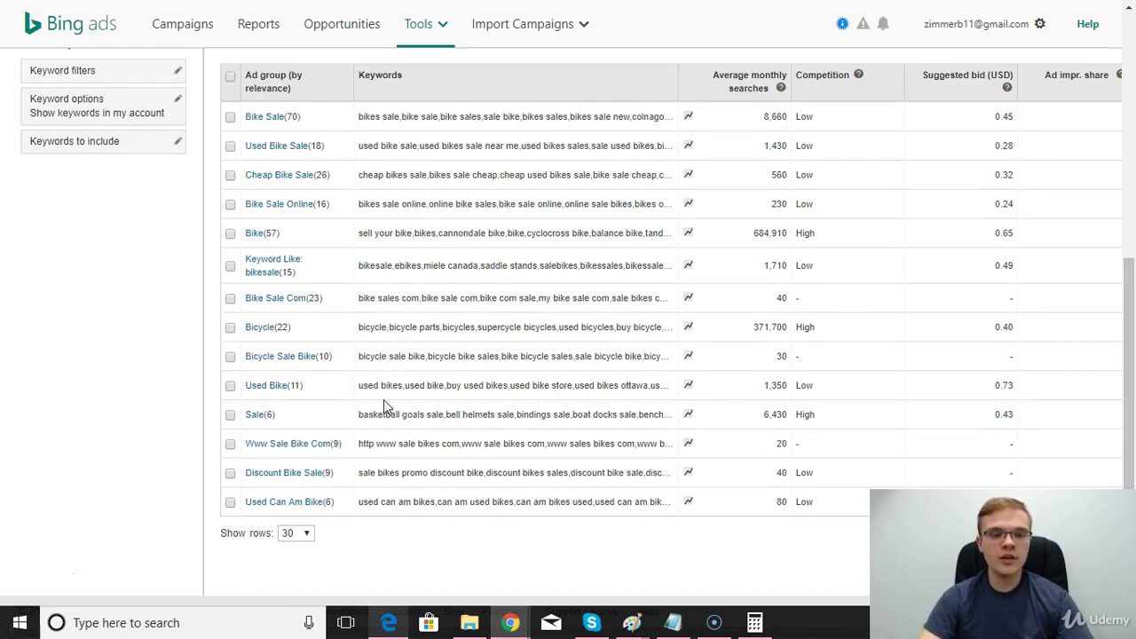
mouse_move(1130, 337)
left_mouse_down()
mouse_move(1132, 118)
mouse_move(1133, 336)
left_mouse_up()
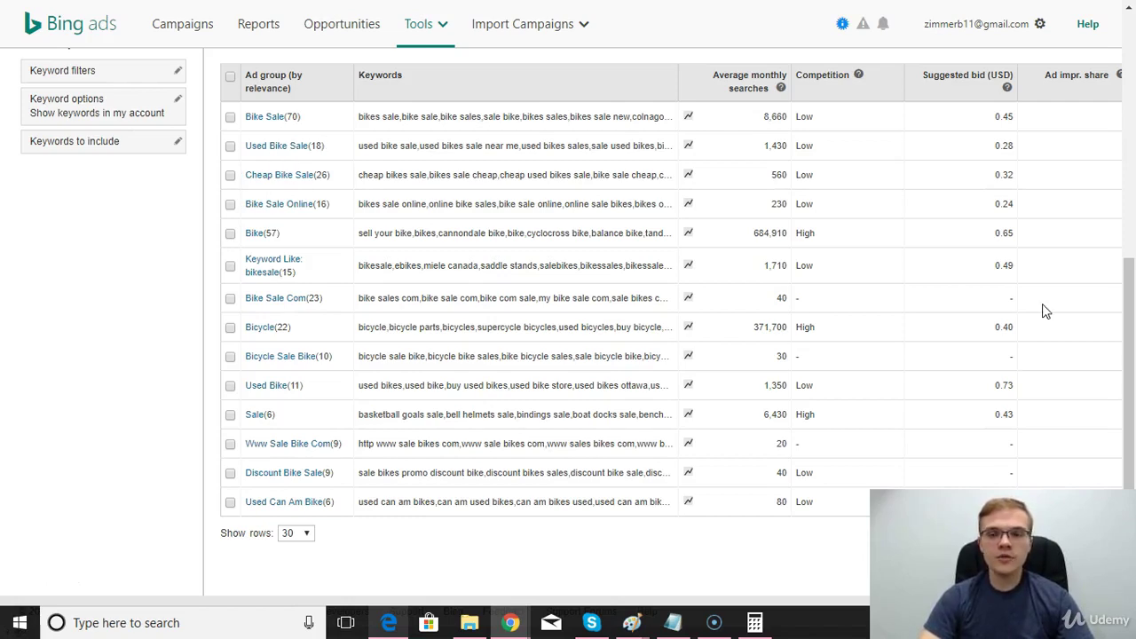
Step: Change the product or service to "bikes for adults" and get new keyword suggestions
scroll(1133, 288, "up", 5)
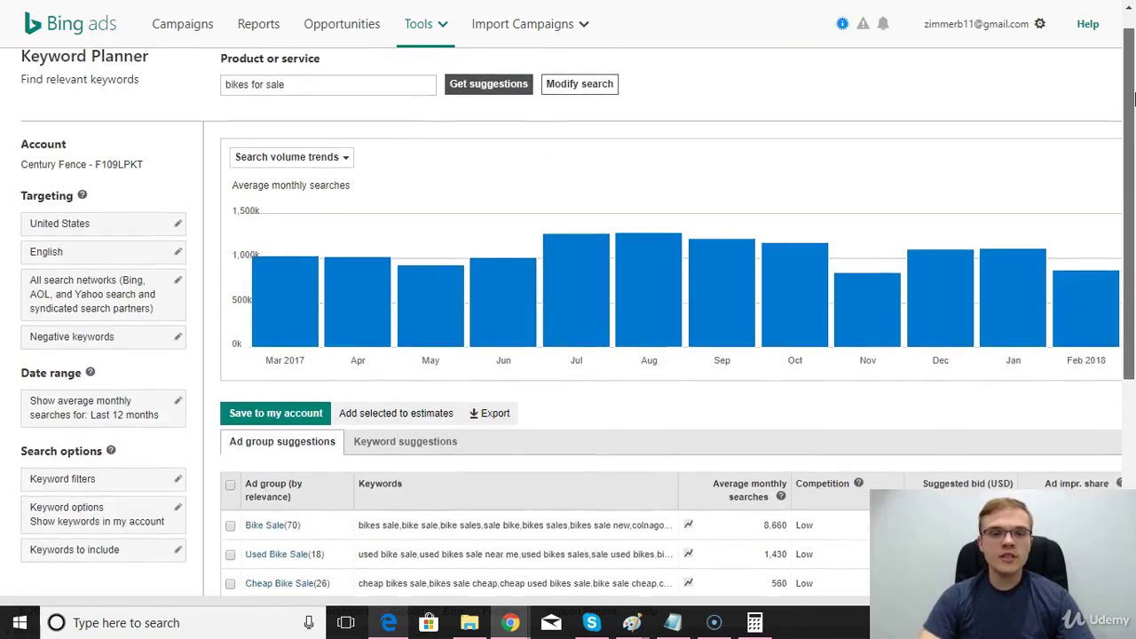
left_click_drag(292, 110, 260, 113)
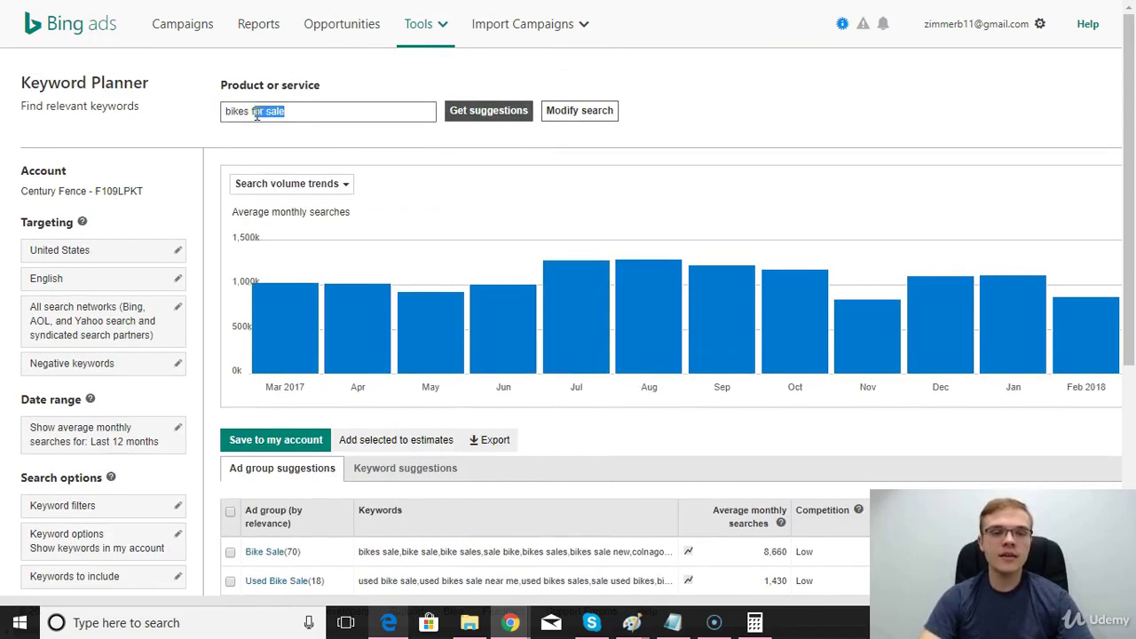
key("BackSpace")
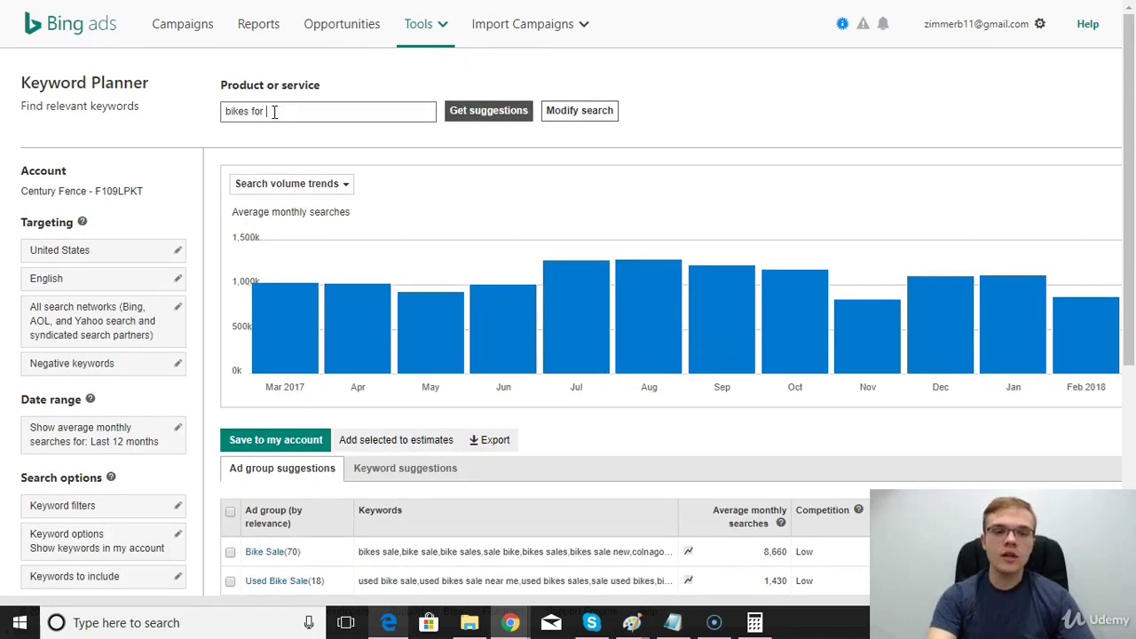
key("BackSpace")
key("BackSpace")
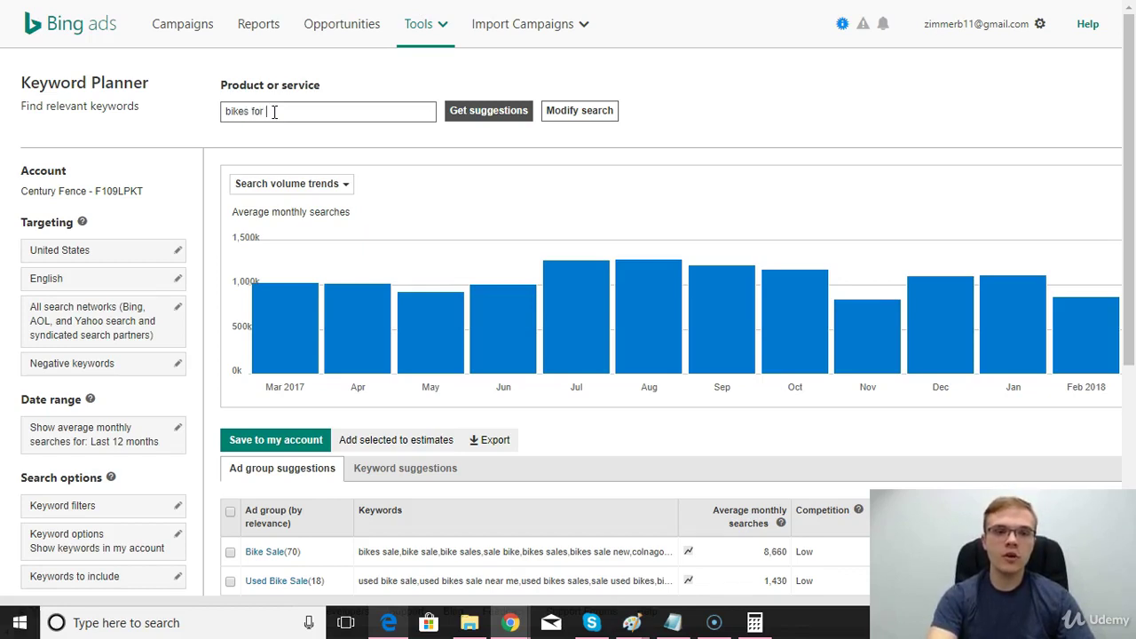
type("r adults")
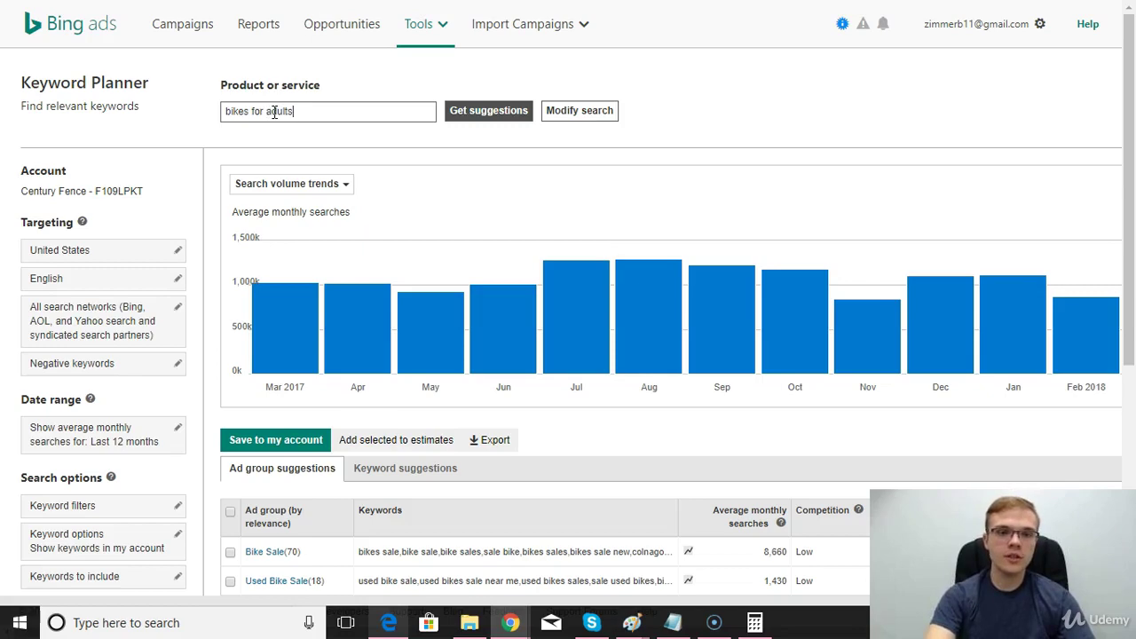
key("Return")
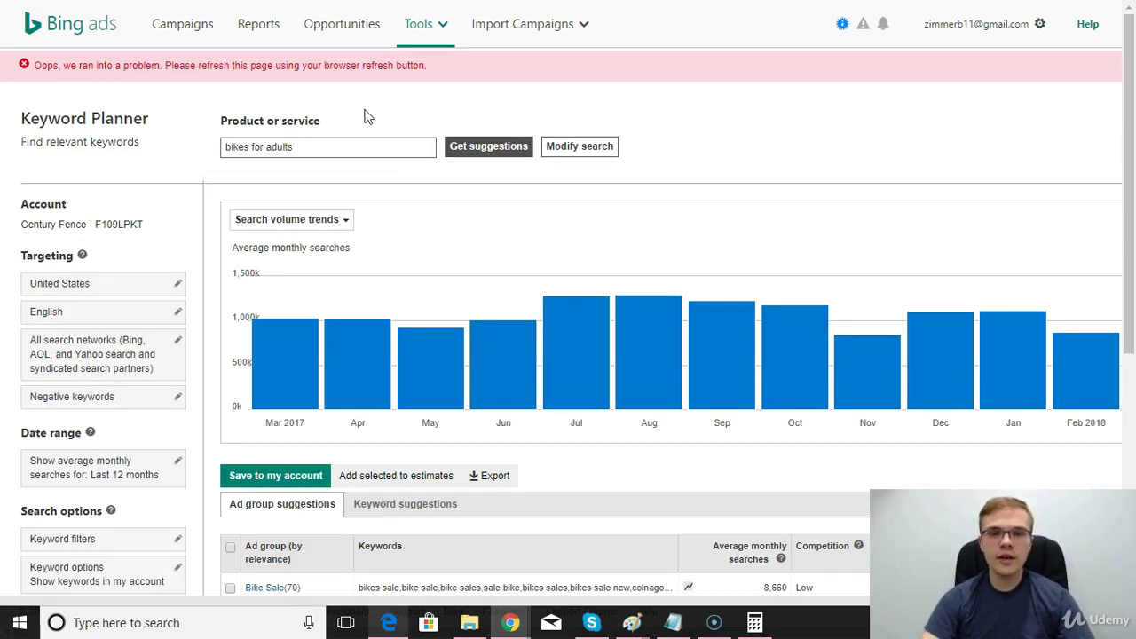
mouse_move(261, 368)
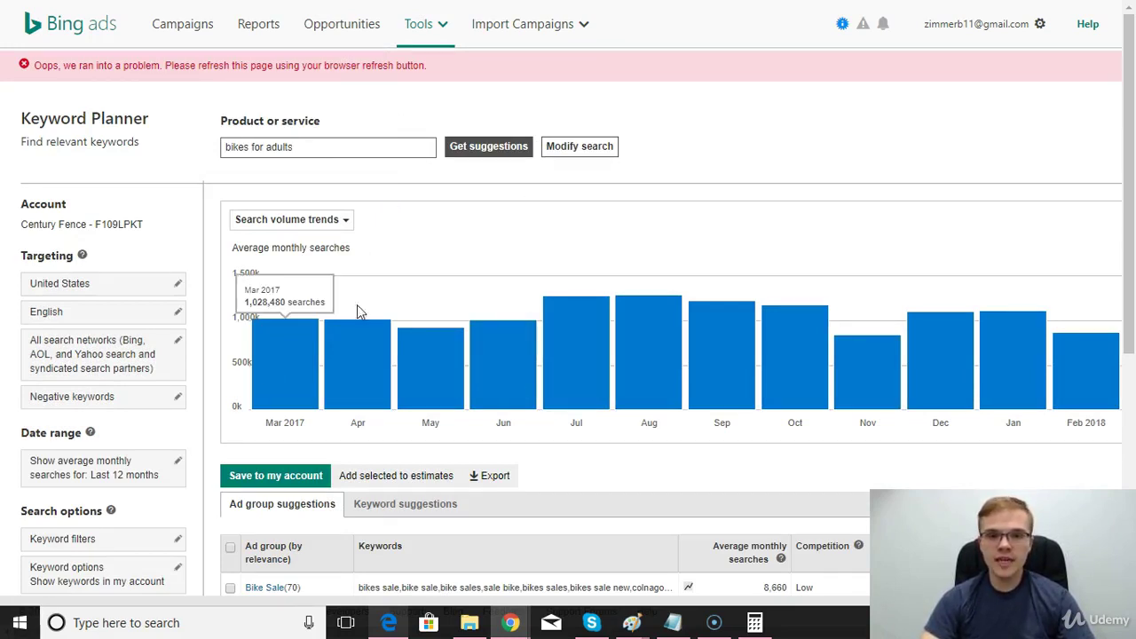
key("Return")
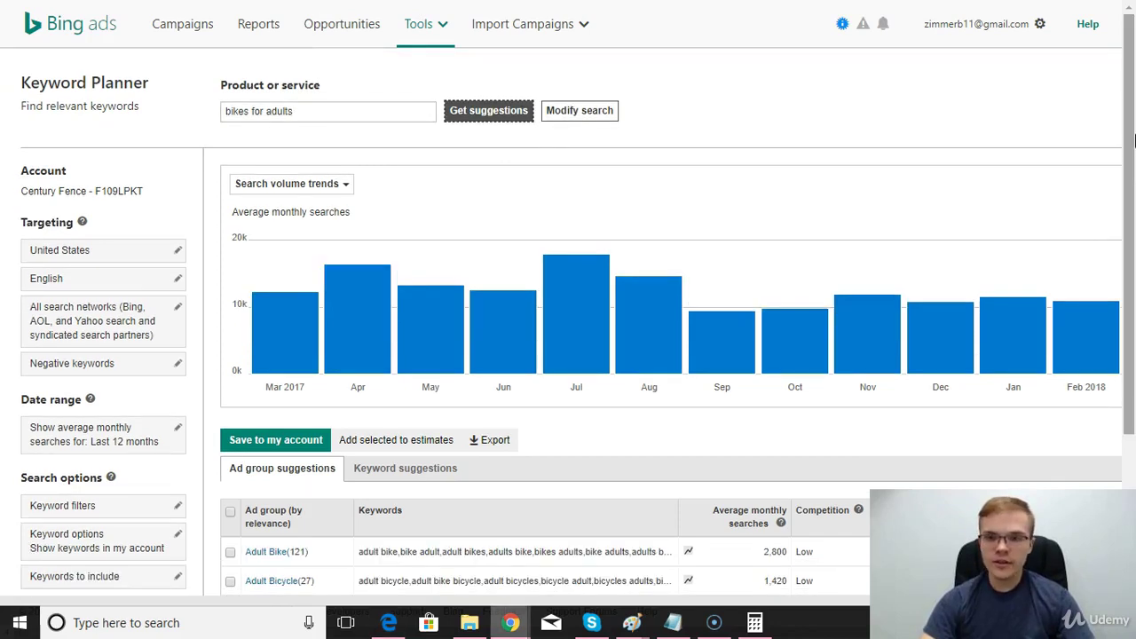
Step: Review the ad group suggestions for "bikes for adults", checking the Adult Mountain Bike group's competition and suggested bid
mouse_move(1132, 139)
left_mouse_down()
mouse_move(1127, 314)
mouse_move(1133, 131)
left_mouse_up()
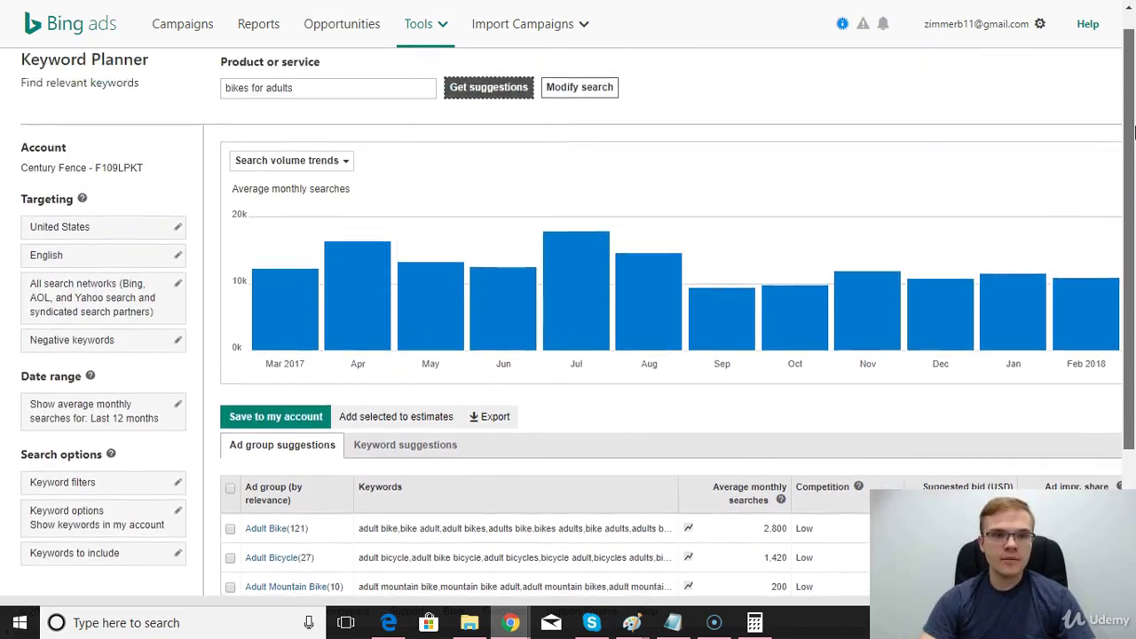
scroll(1126, 357, "down", 3)
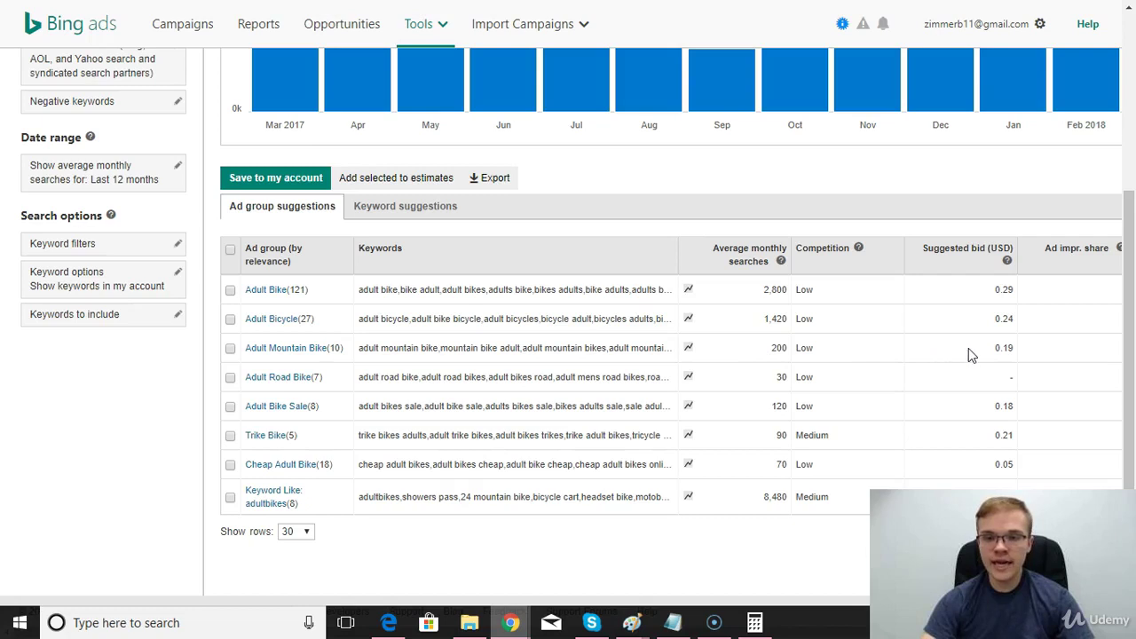
double_click(804, 348)
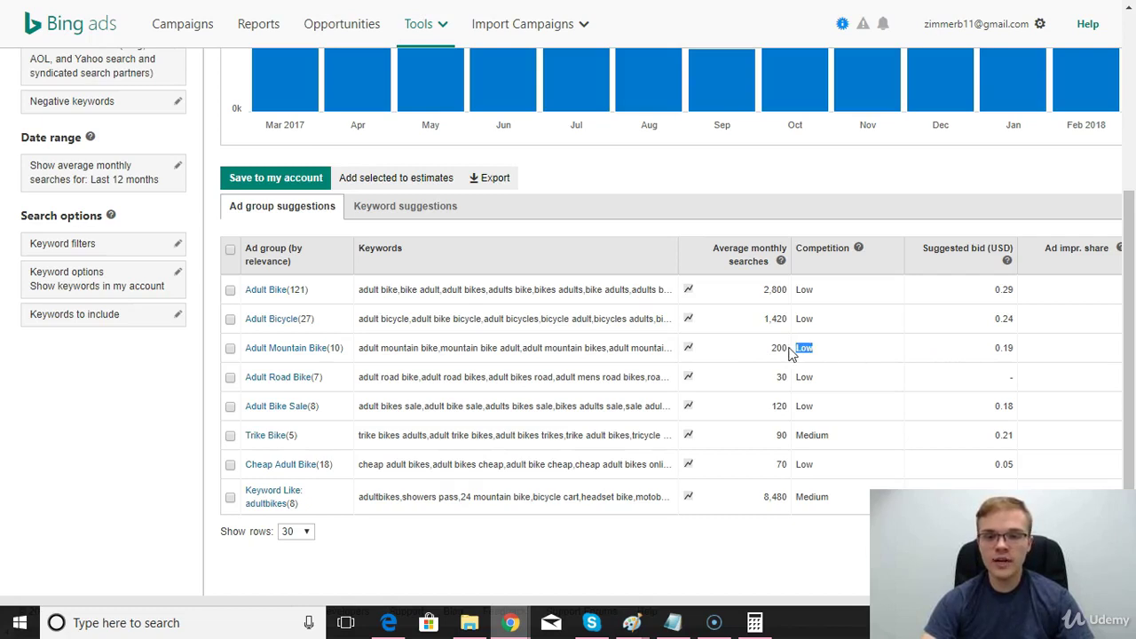
left_click_drag(995, 348, 1013, 349)
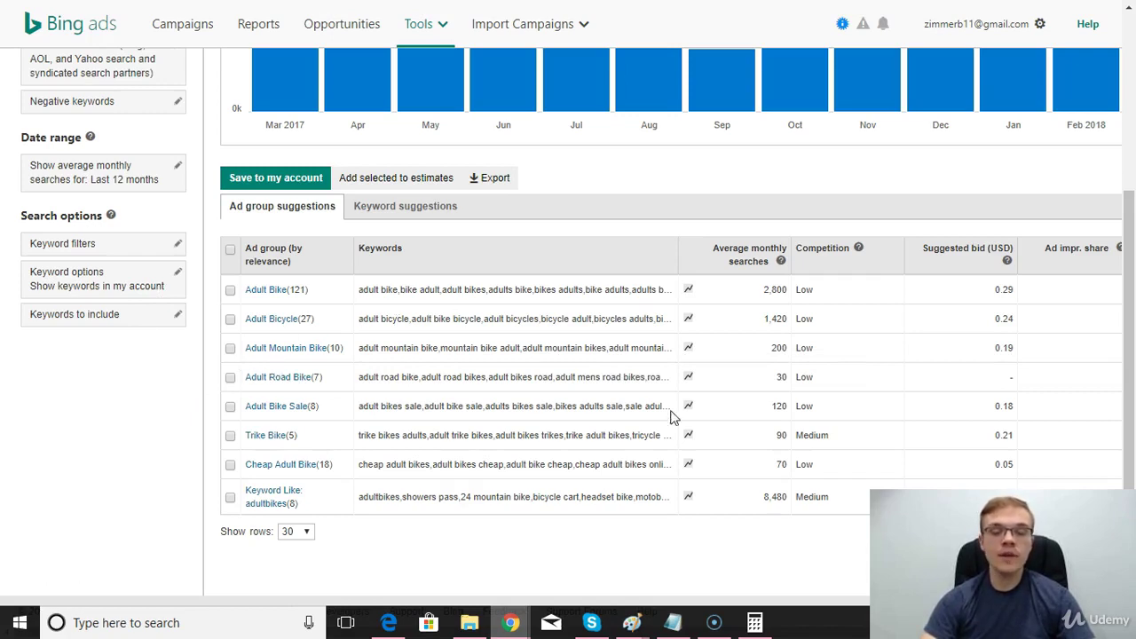
scroll(1132, 189, "up", 3)
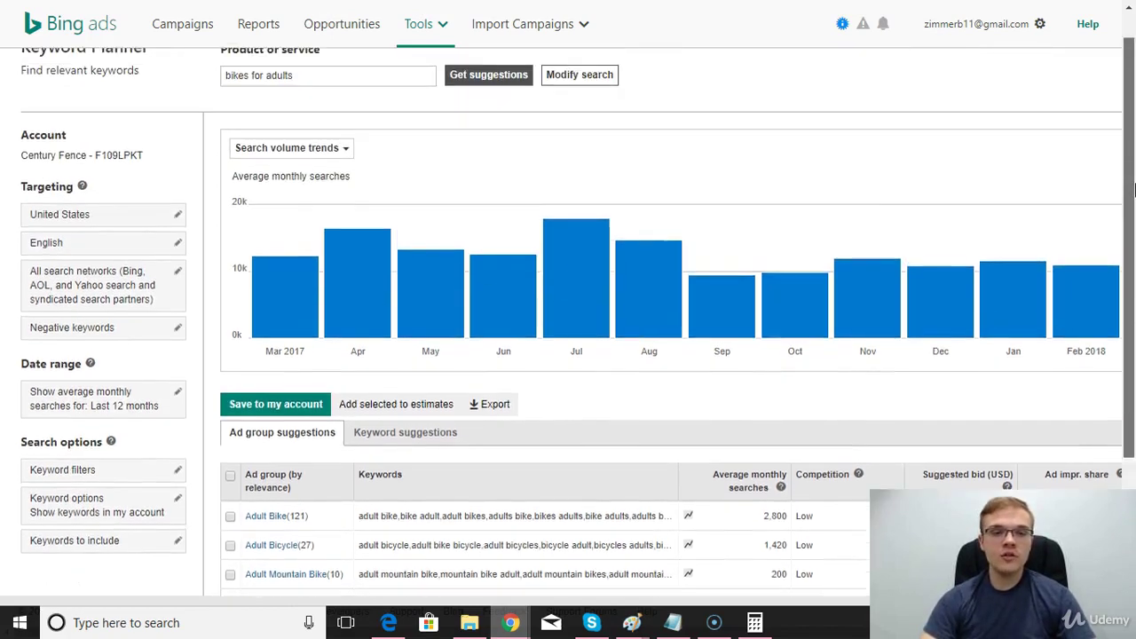
Step: Change the product or service to "bikes for kids", get new keyword suggestions and review the suggested ad groups
mouse_move(1132, 190)
left_mouse_down()
mouse_move(1132, 158)
mouse_move(1133, 238)
mouse_move(1133, 179)
left_mouse_up()
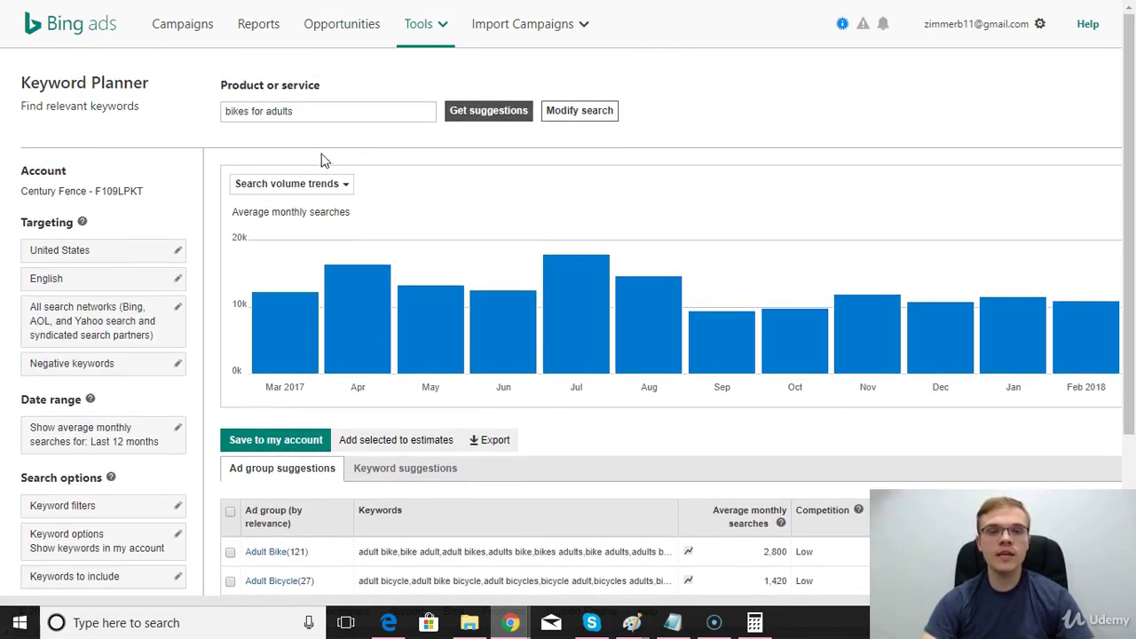
left_click_drag(320, 112, 264, 104)
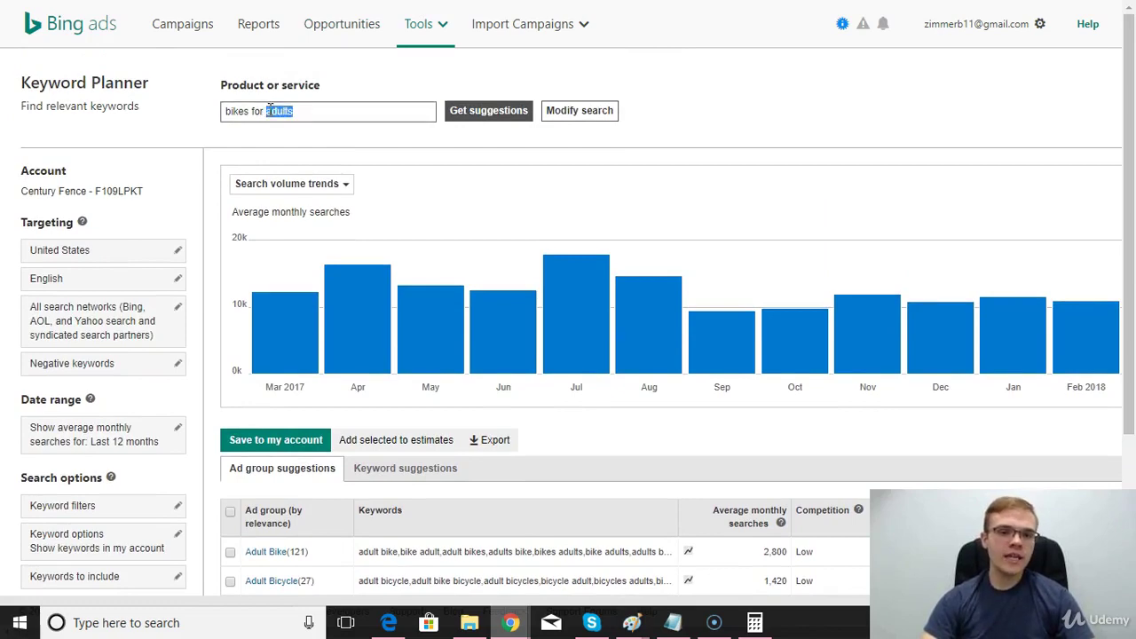
type("kids")
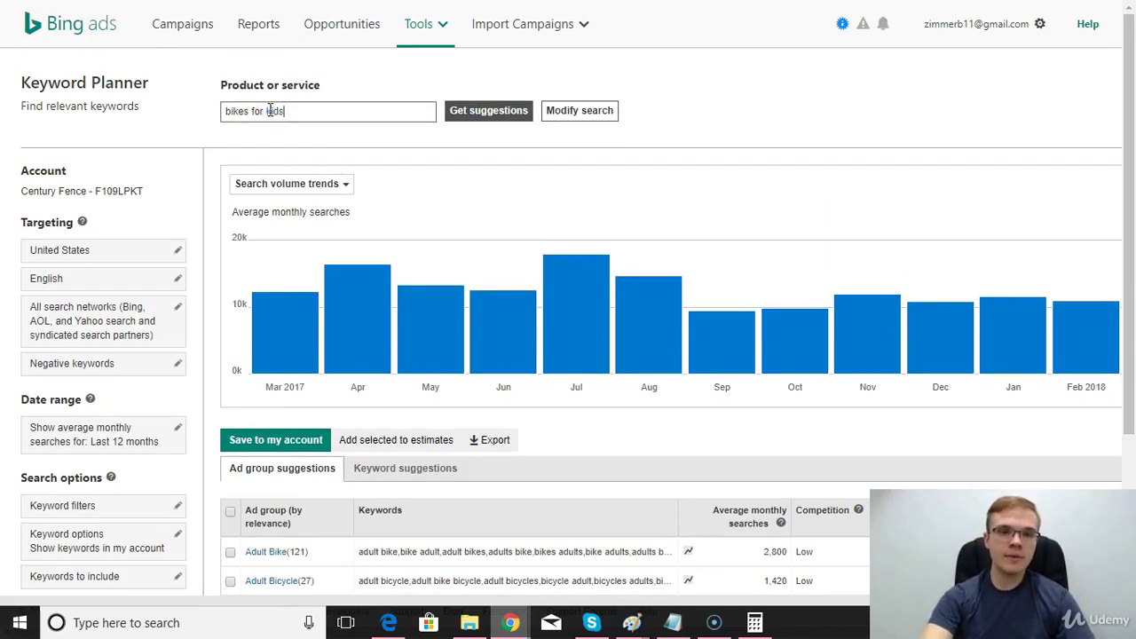
key("Return")
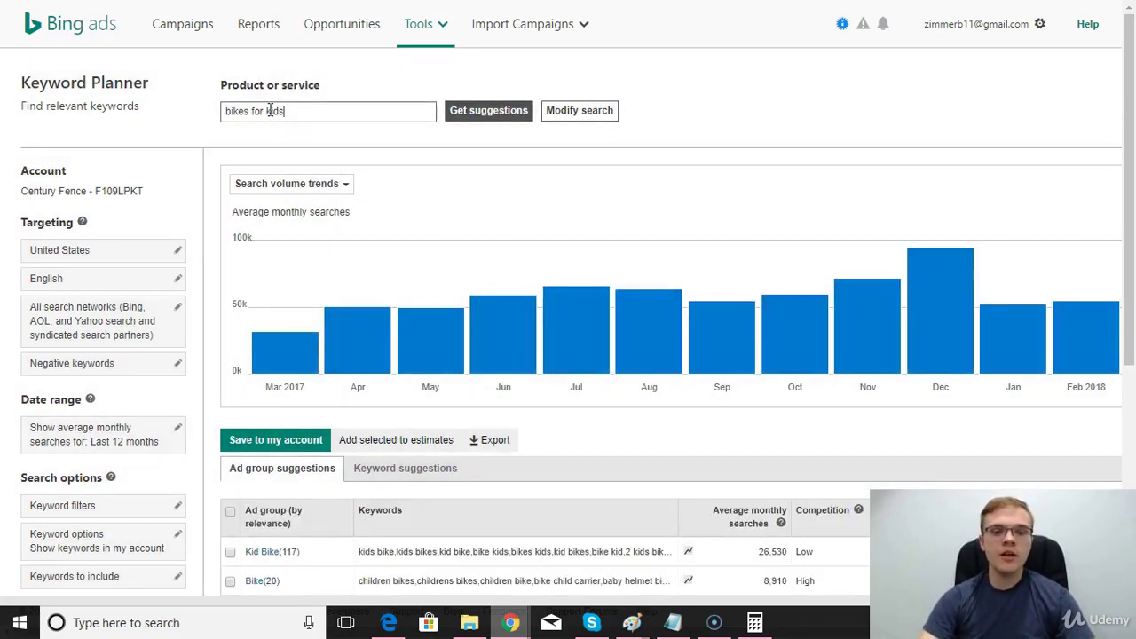
left_click_drag(1132, 112, 1133, 369)
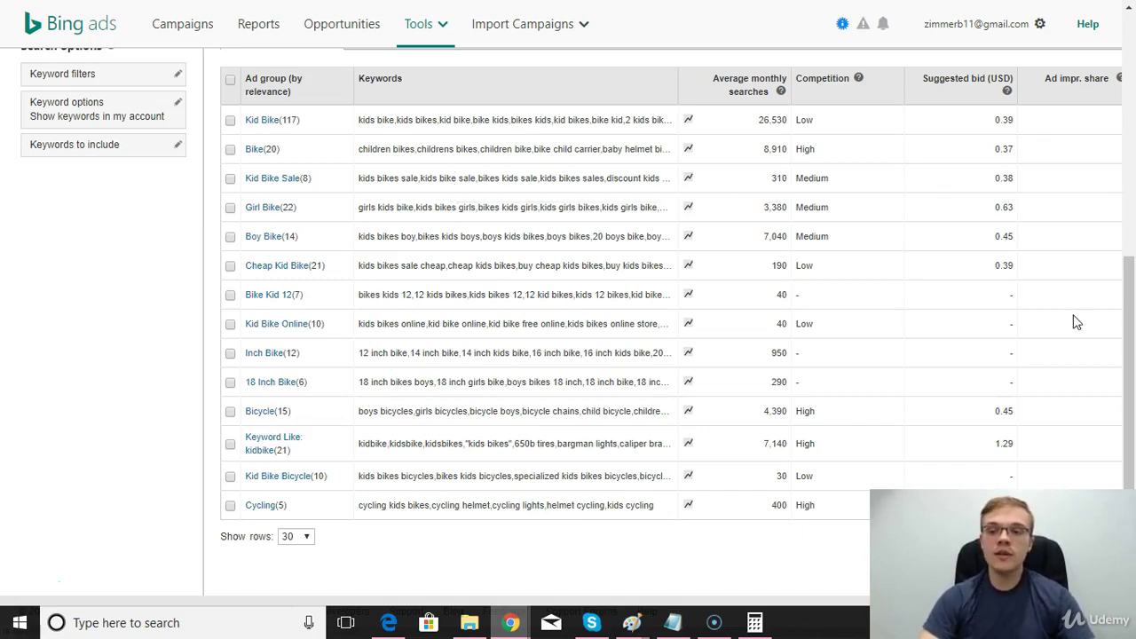
Step: Replace the product or service with "cheap microphone" and get keyword suggestions for it
left_click_drag(1135, 375, 1133, 138)
left_click_drag(291, 112, 218, 107)
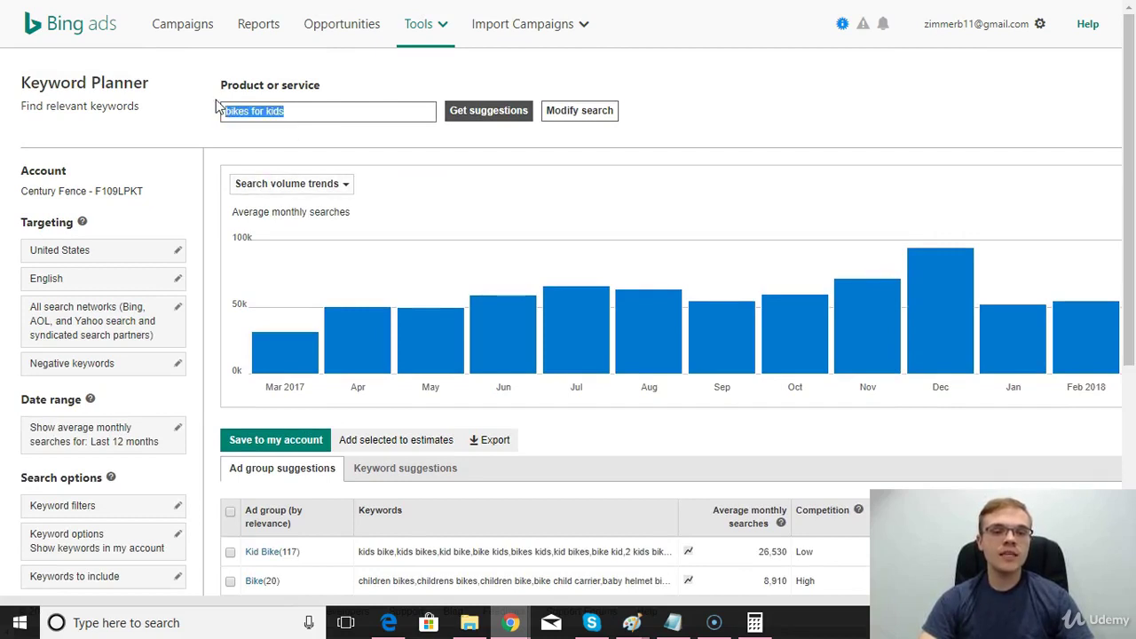
key("BackSpace")
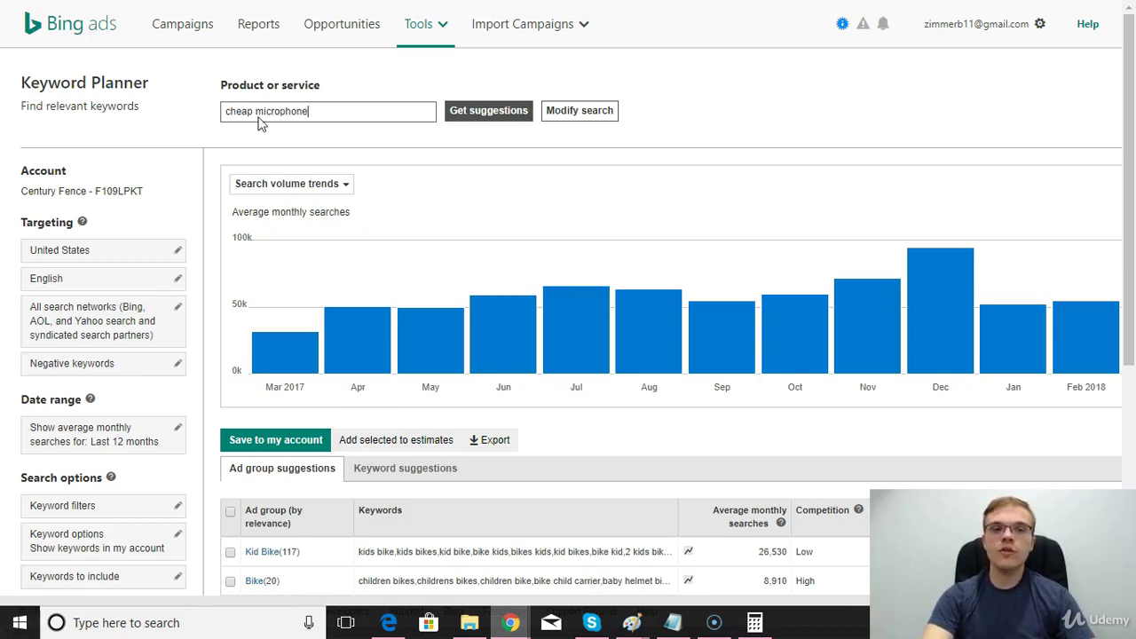
key("Return")
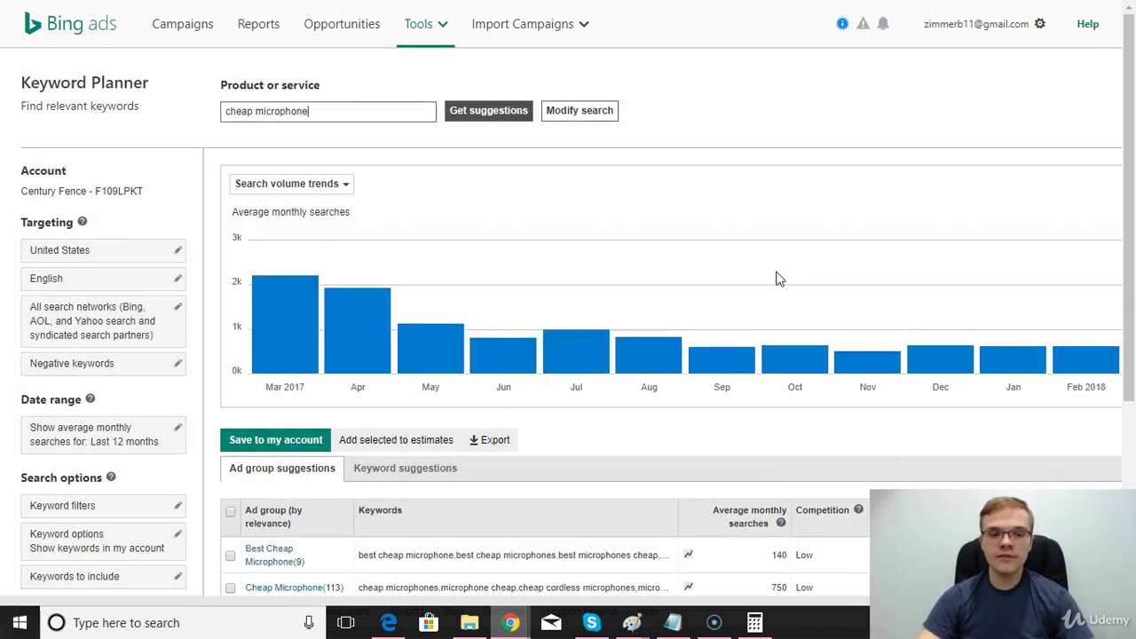
Step: Review the ad group suggestions for "cheap microphone", comparing average monthly searches, competition and suggested bids
left_click_drag(1134, 203, 1133, 422)
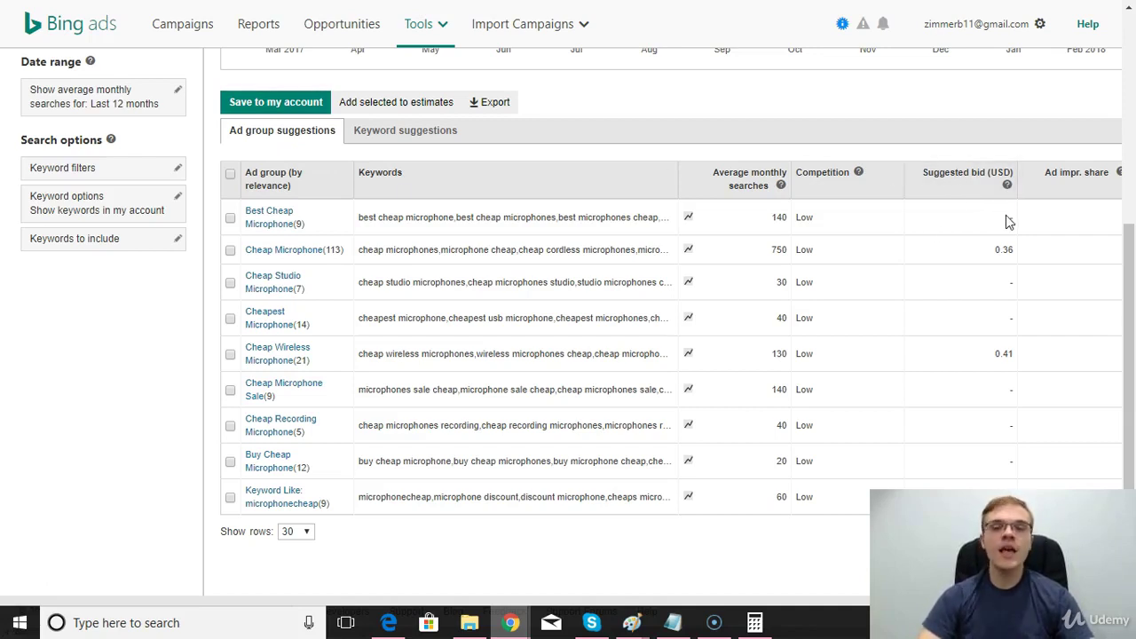
left_click(1047, 226)
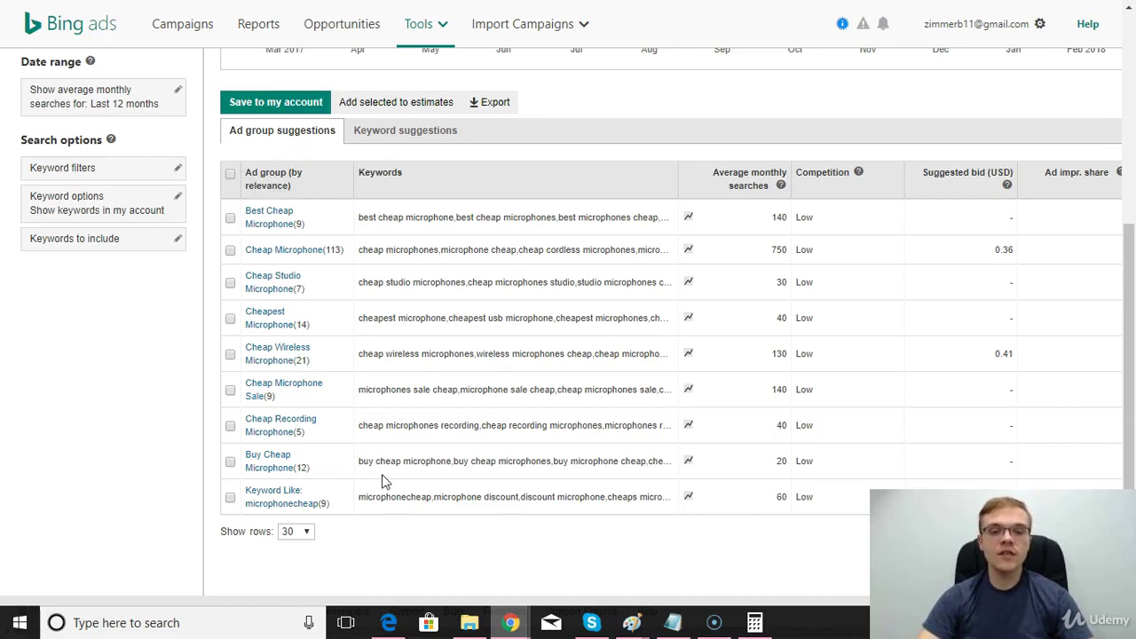
left_click_drag(1132, 364, 1130, 347)
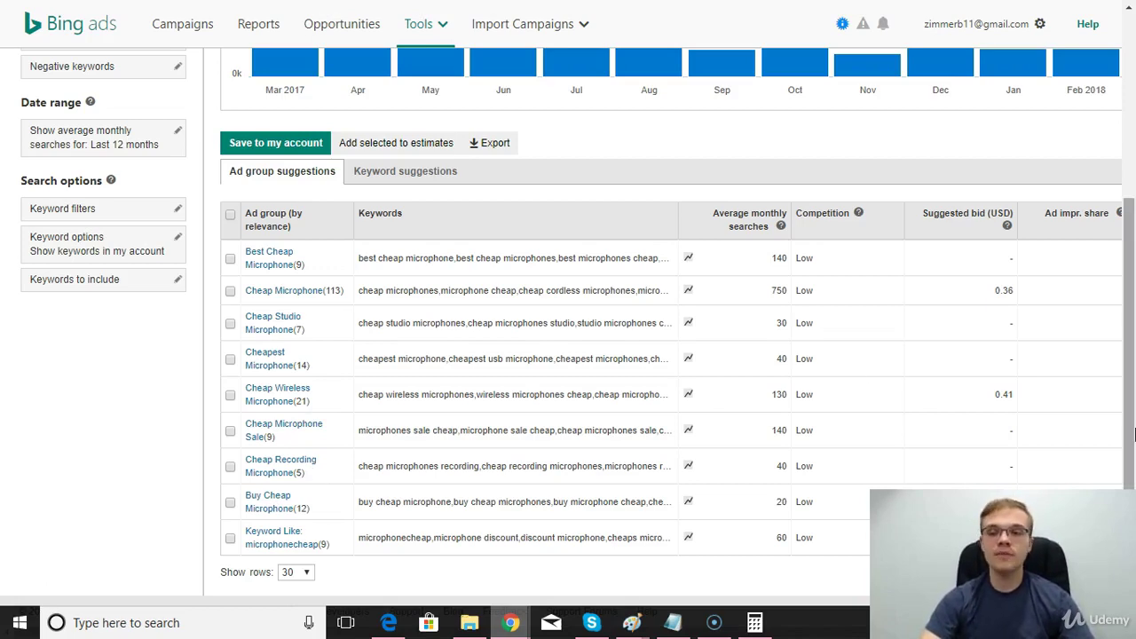
left_click_drag(1133, 420, 1135, 229)
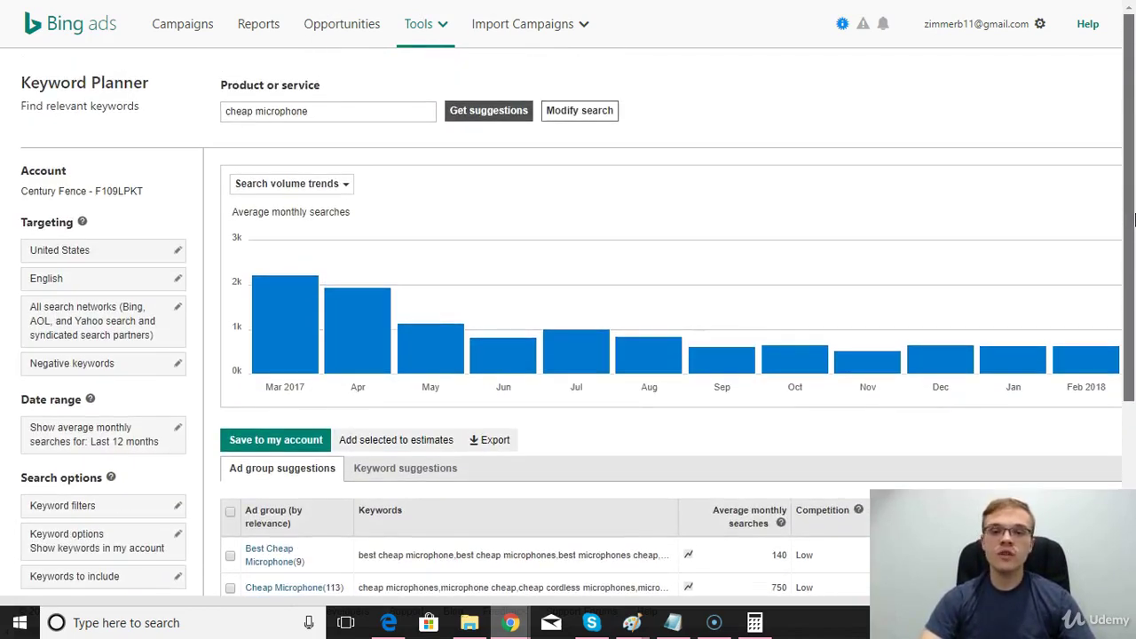